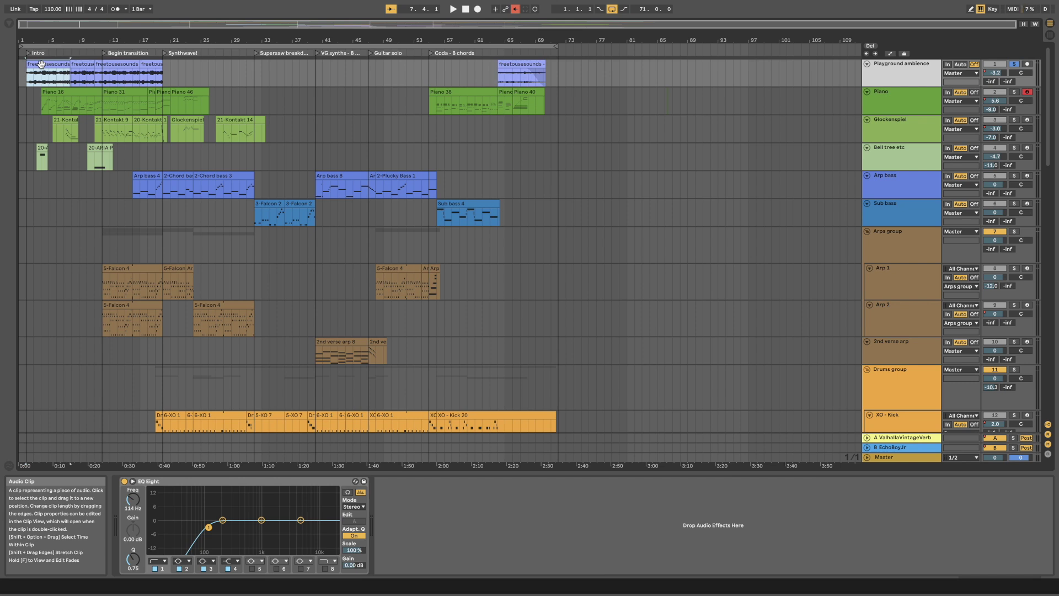
Play back the soloed Playground ambience track from the Intro, then stop playback
key("space")
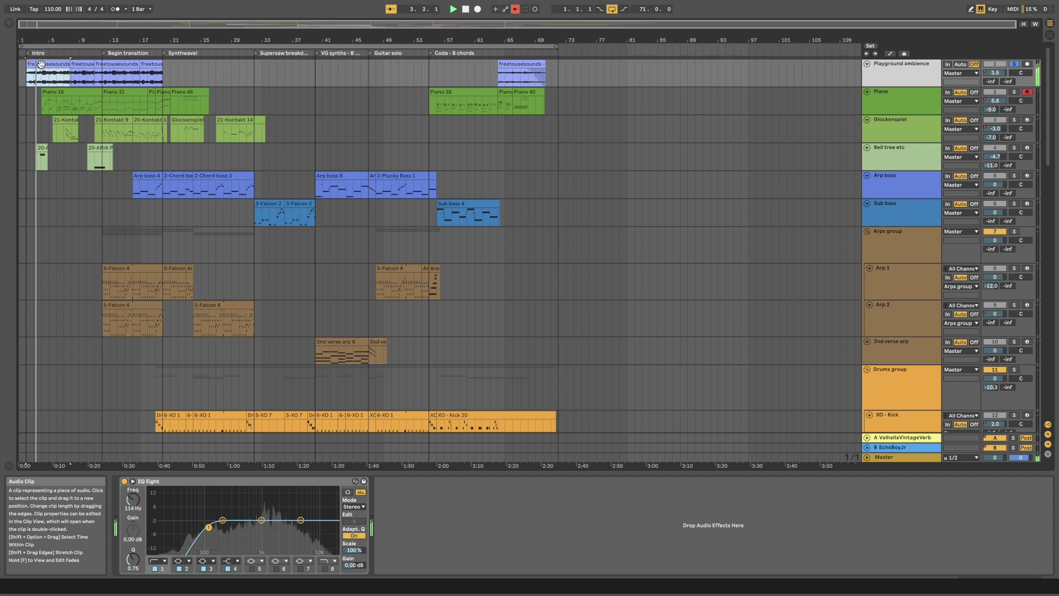
key("space")
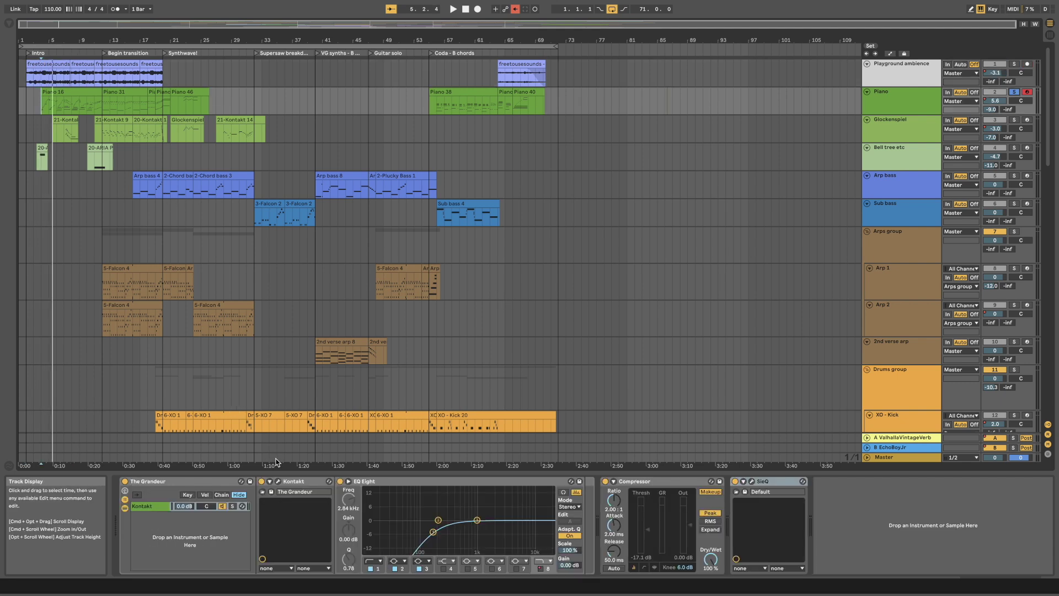
Examine the EQ Eight, Compressor and SieQ devices in the Piano track's effect chain
left_click(278, 482)
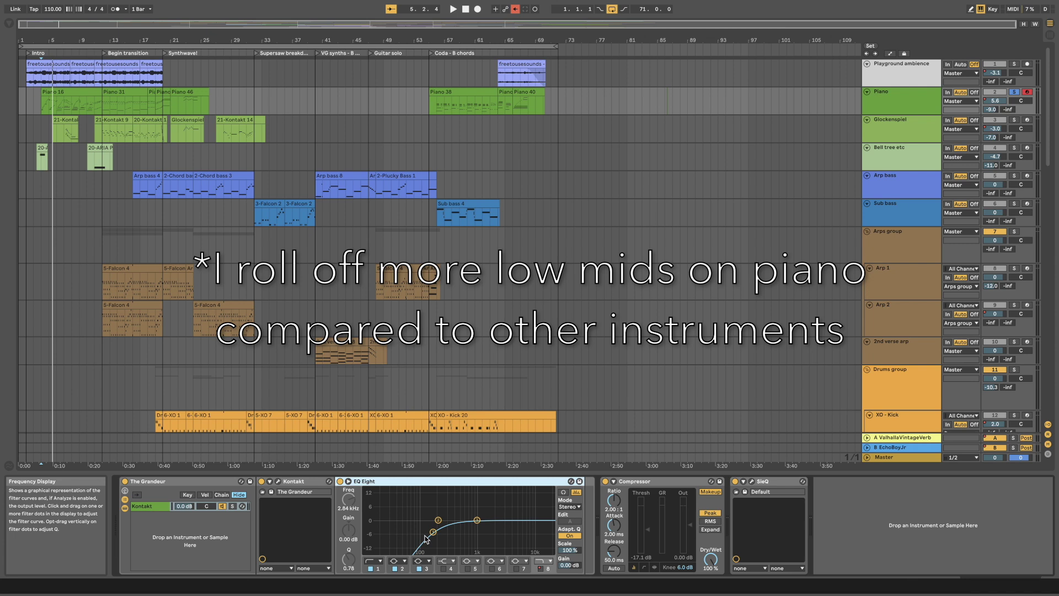
left_click(662, 481)
left_click(766, 483)
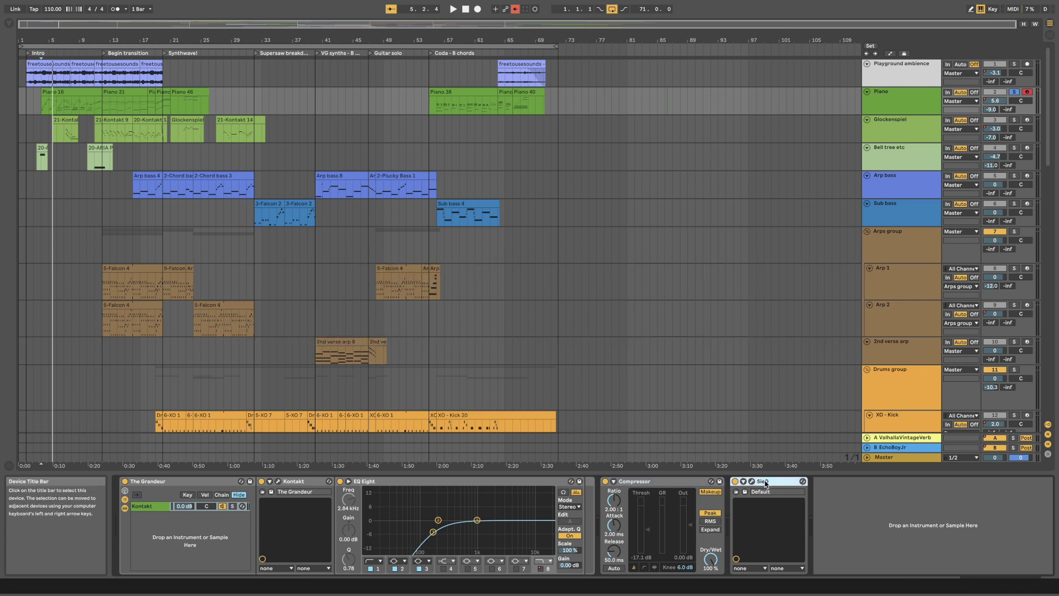
Open the Piano track's SieQ plug-in, compare the piano with it bypassed and active during playback, and close it
left_click(752, 482)
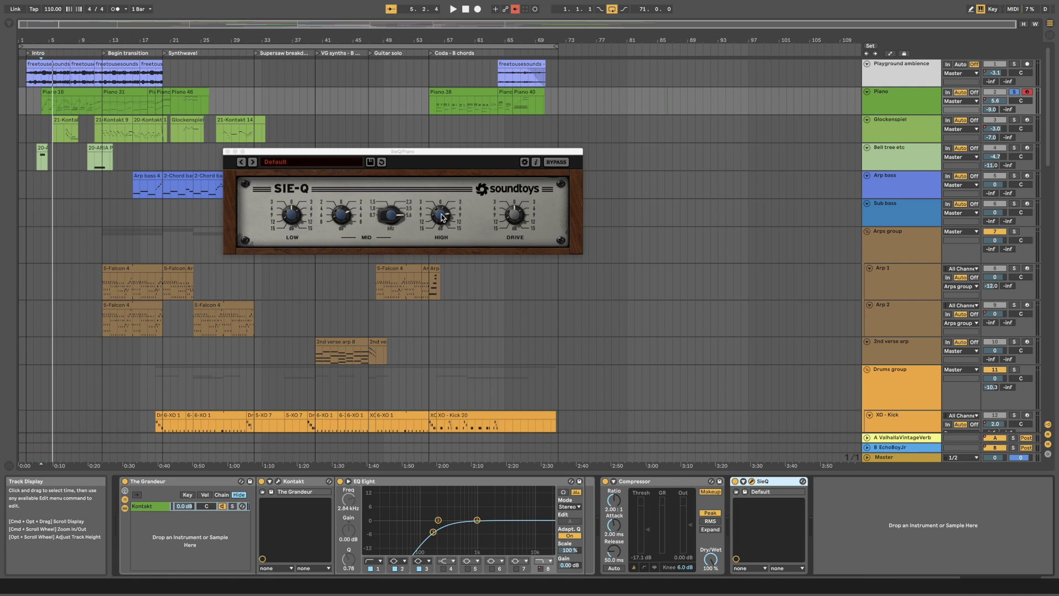
key("space")
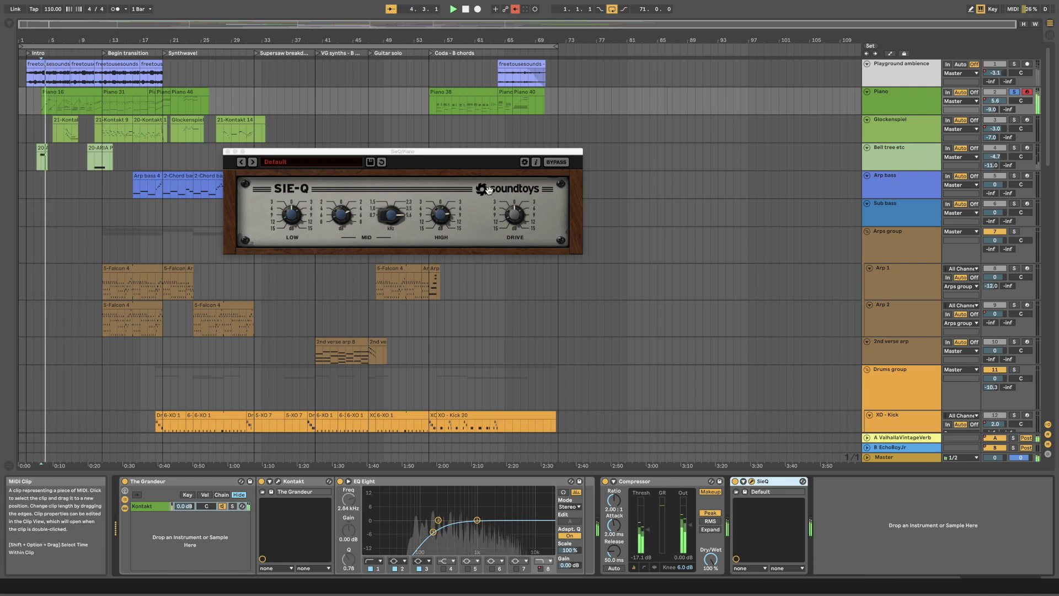
left_click(551, 163)
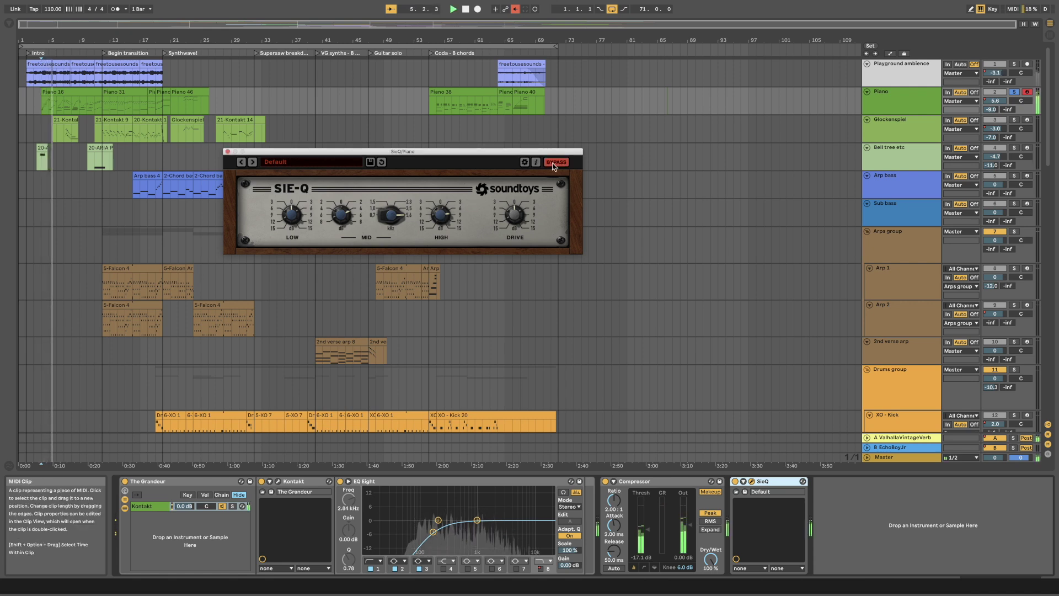
left_click(553, 163)
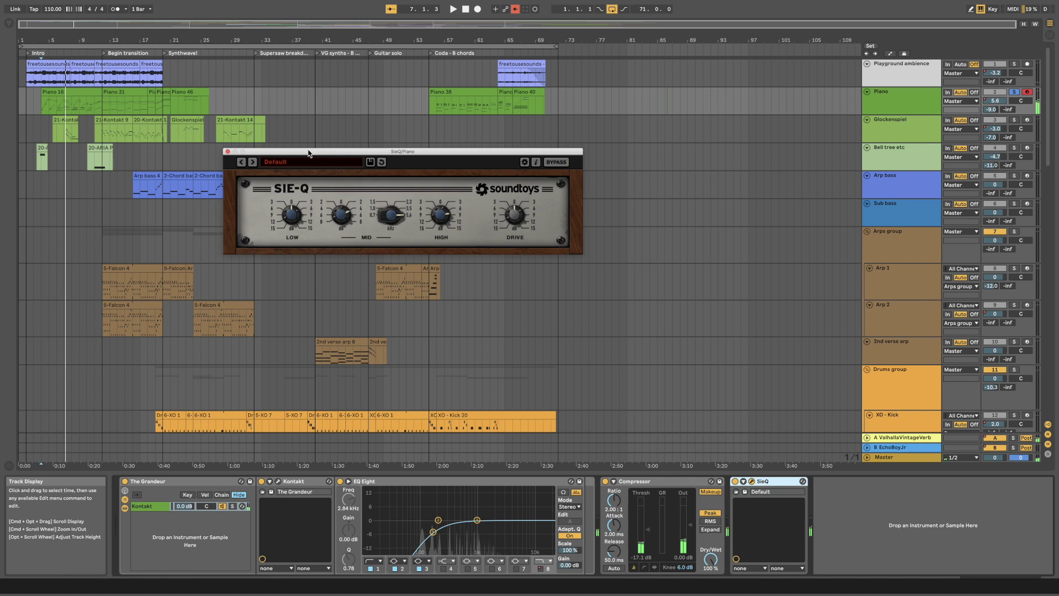
left_click(228, 152)
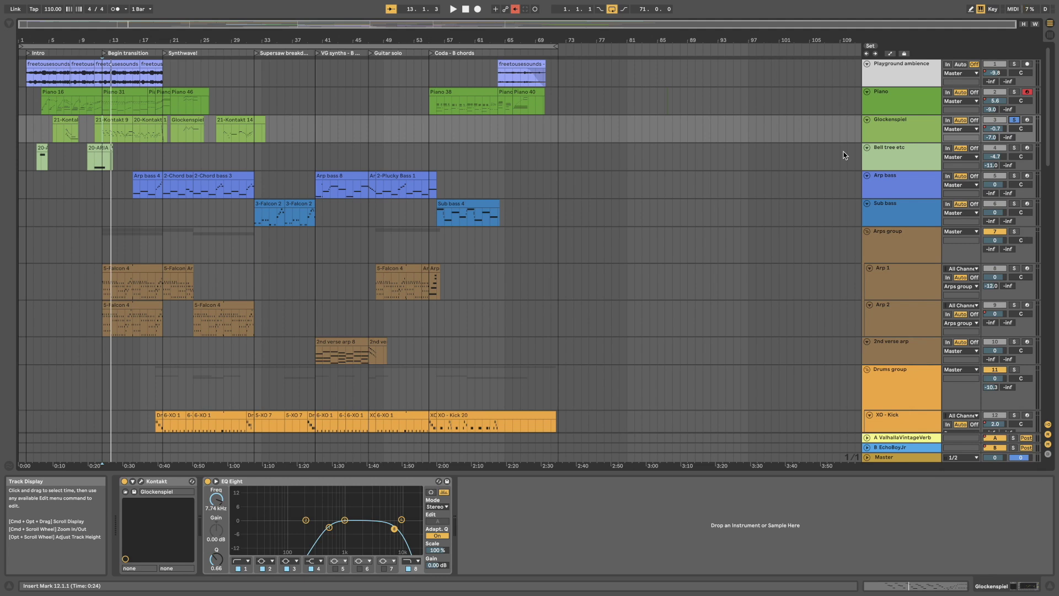
Solo the Arp 1 track inside the Arps group and show its device chain
key("space")
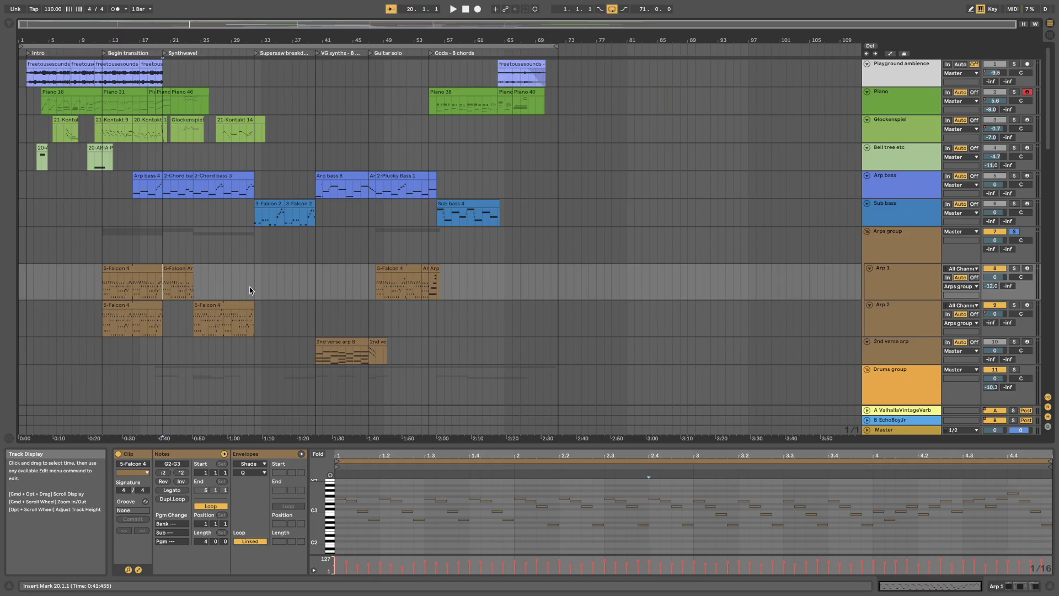
left_click(101, 287)
left_click(1014, 268)
left_click(924, 279)
double_click(925, 278)
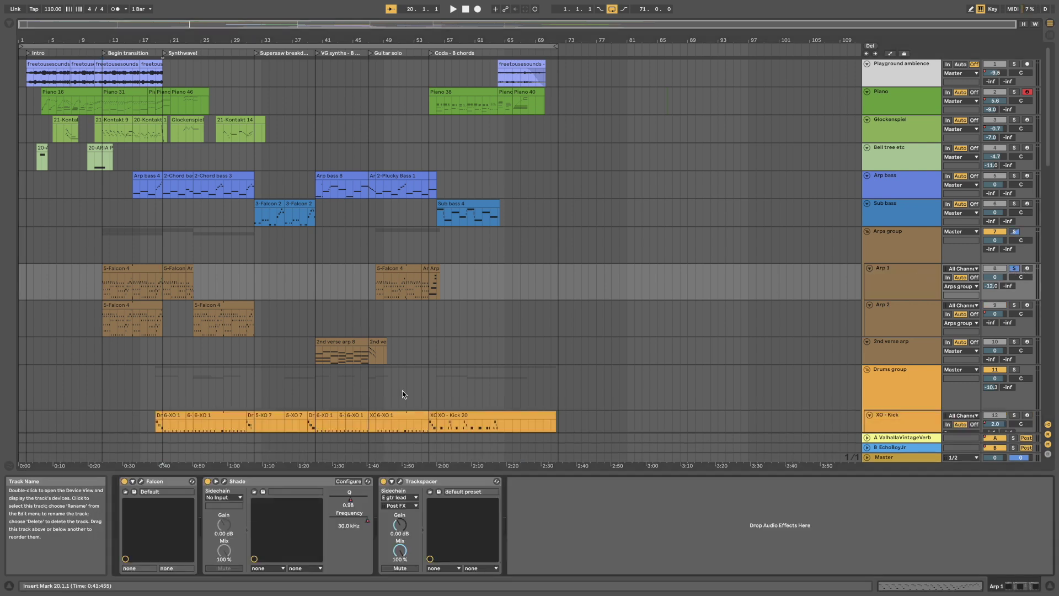
Open Falcon on Arp 1 and audition the MTX-Brass And Short part on its own, then unsolo it
left_click(142, 483)
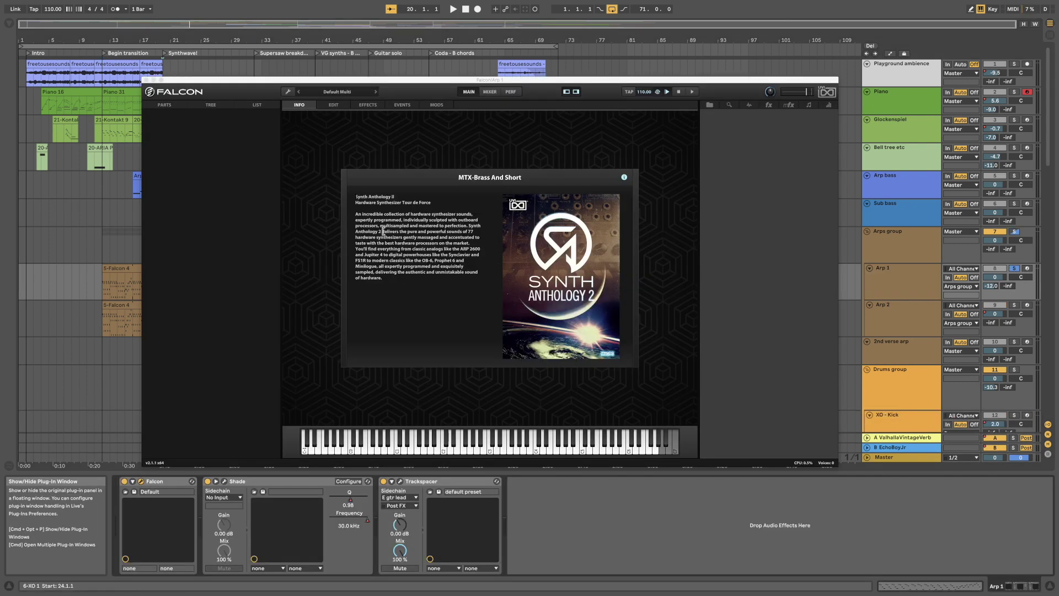
left_click(300, 143)
key("space")
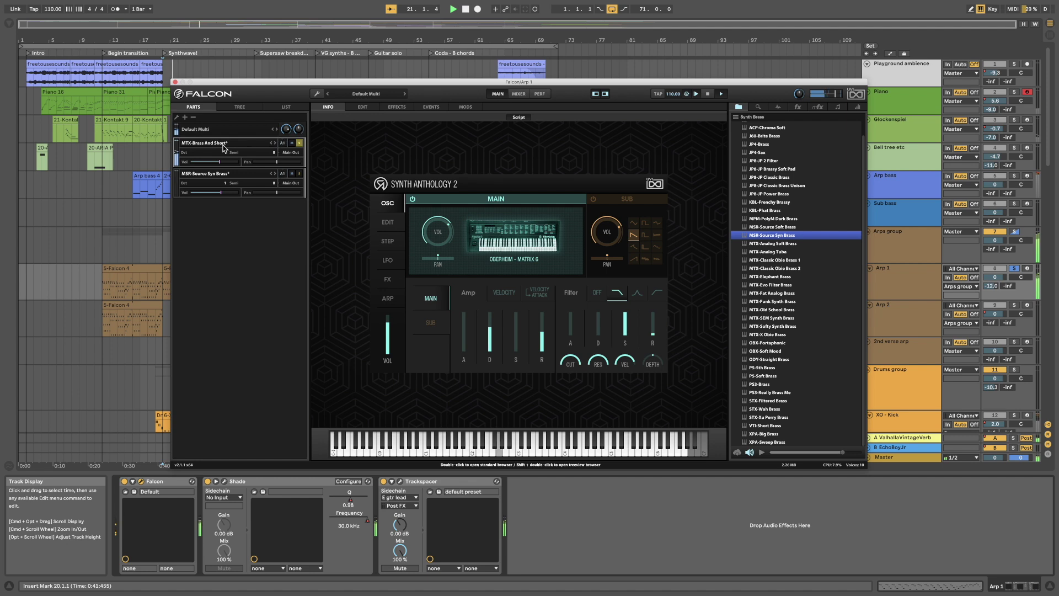
key("space")
left_click(300, 144)
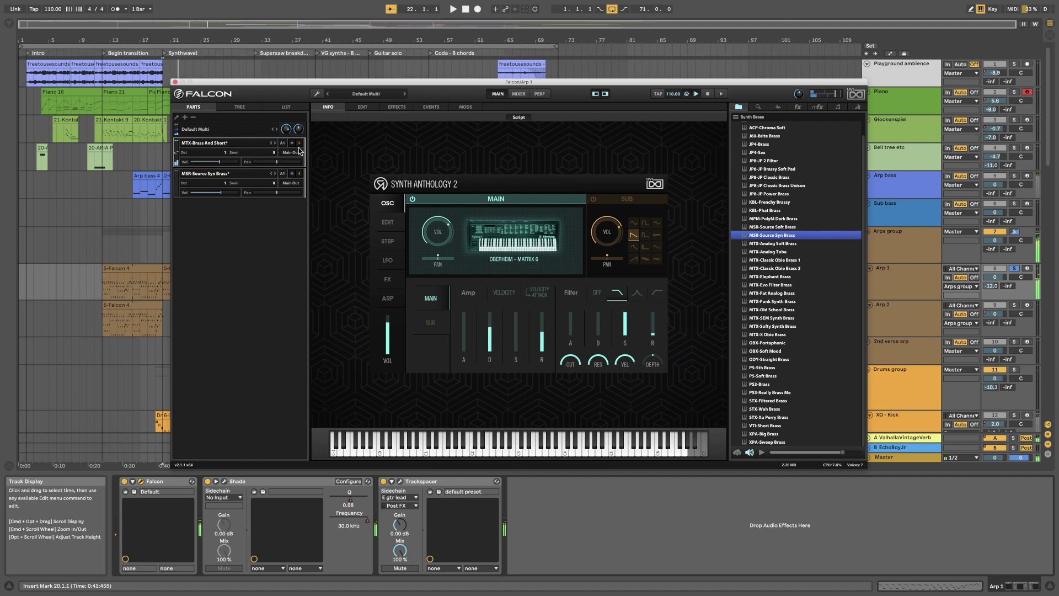
Audition the MSR-Source Syn Brass part alone in Falcon, unsolo it, and close the instrument
left_click(299, 175)
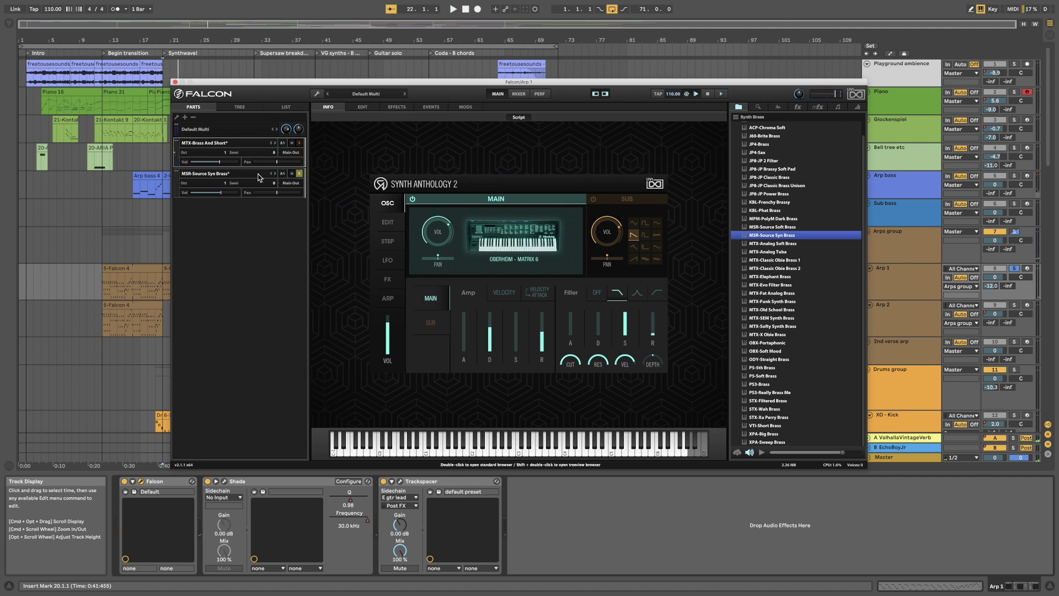
key("space")
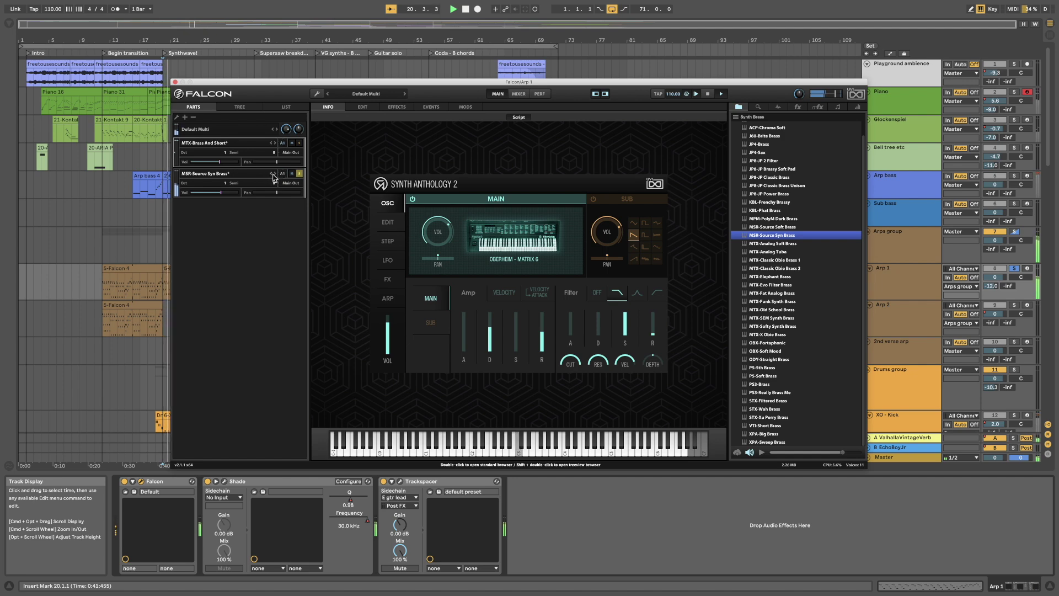
left_click(300, 174)
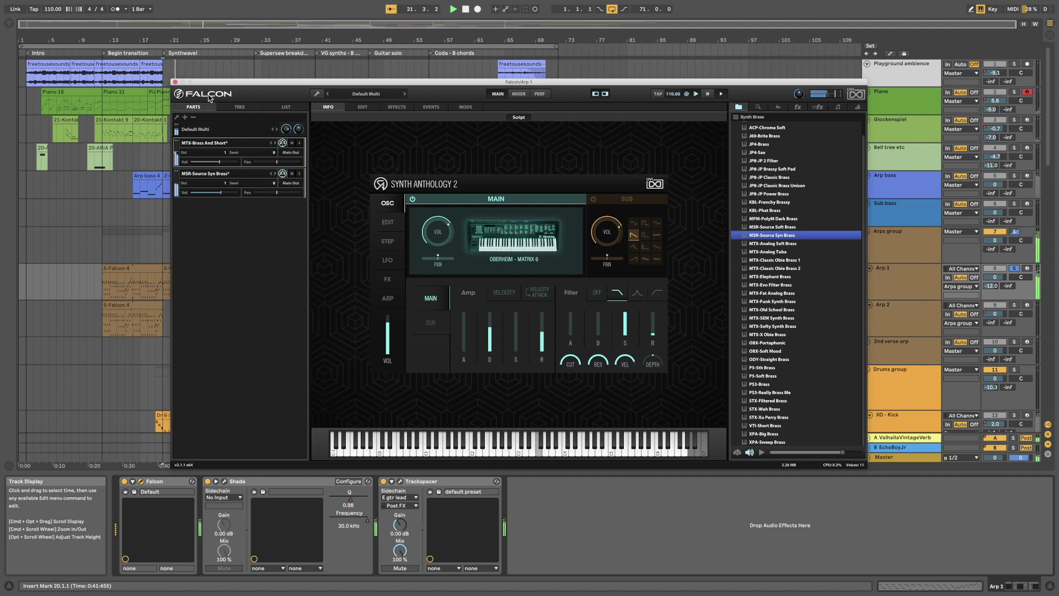
left_click(175, 82)
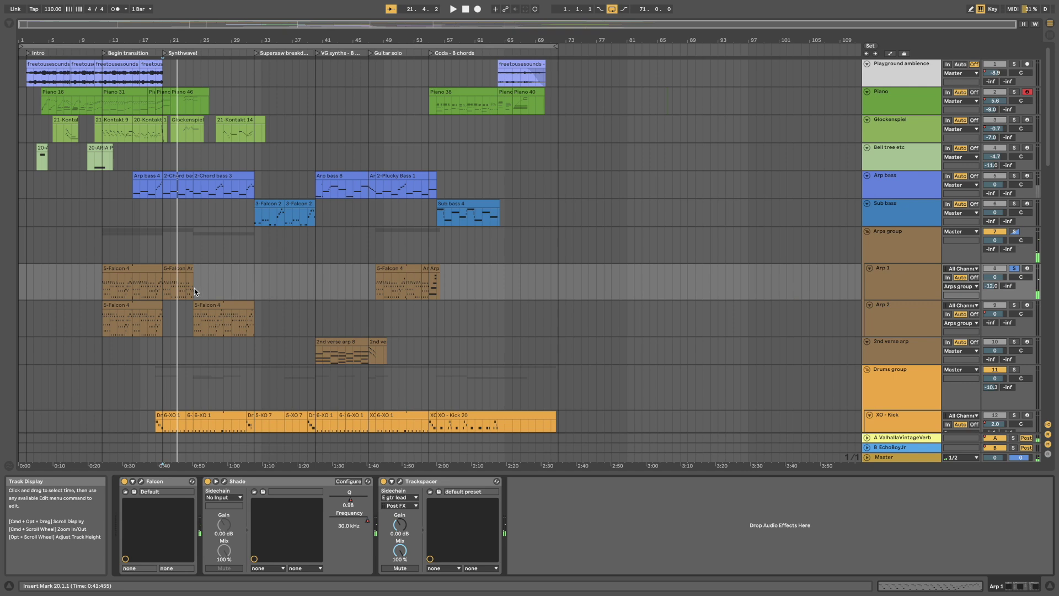
Solo the Arp 2 track and play it from bar 24 in the Synthwave section
key("space")
left_click(1015, 305)
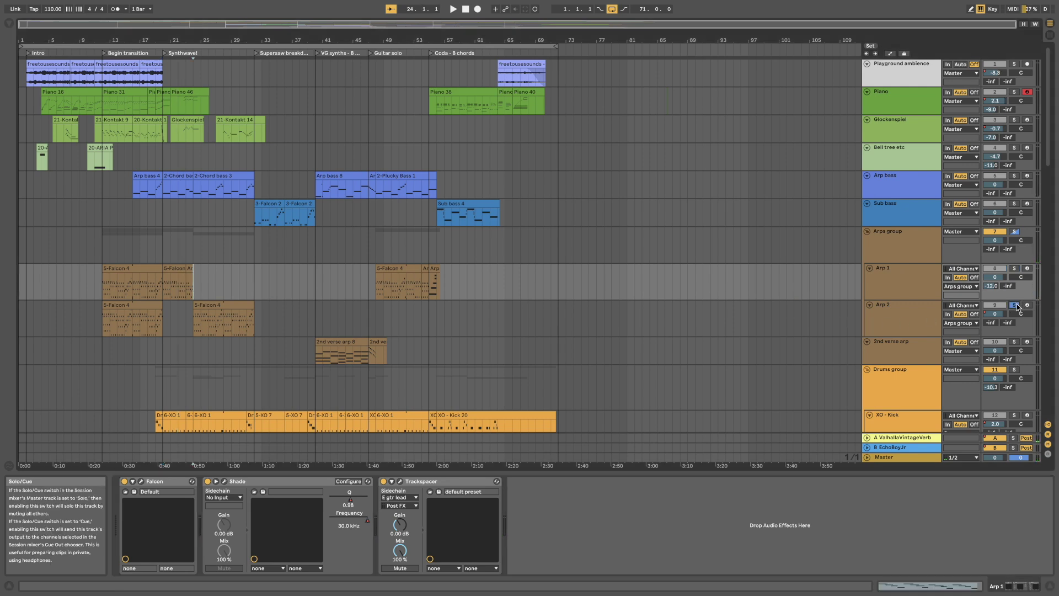
key("space")
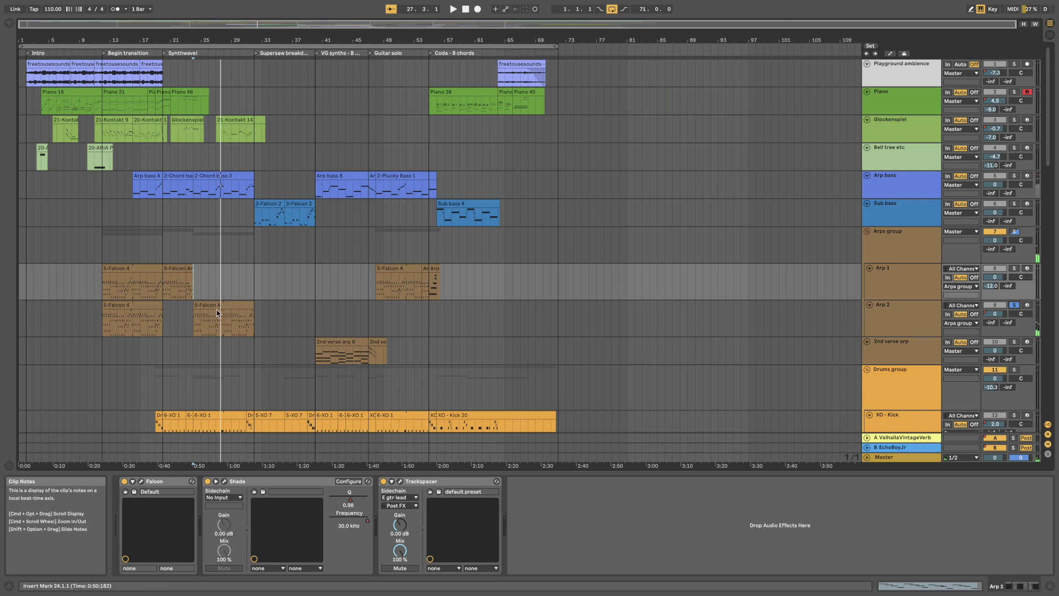
Play the Arps group from bar 12 with Arp 1's Shade plug-in open, examining its low-pass filter sweep
left_click(168, 280)
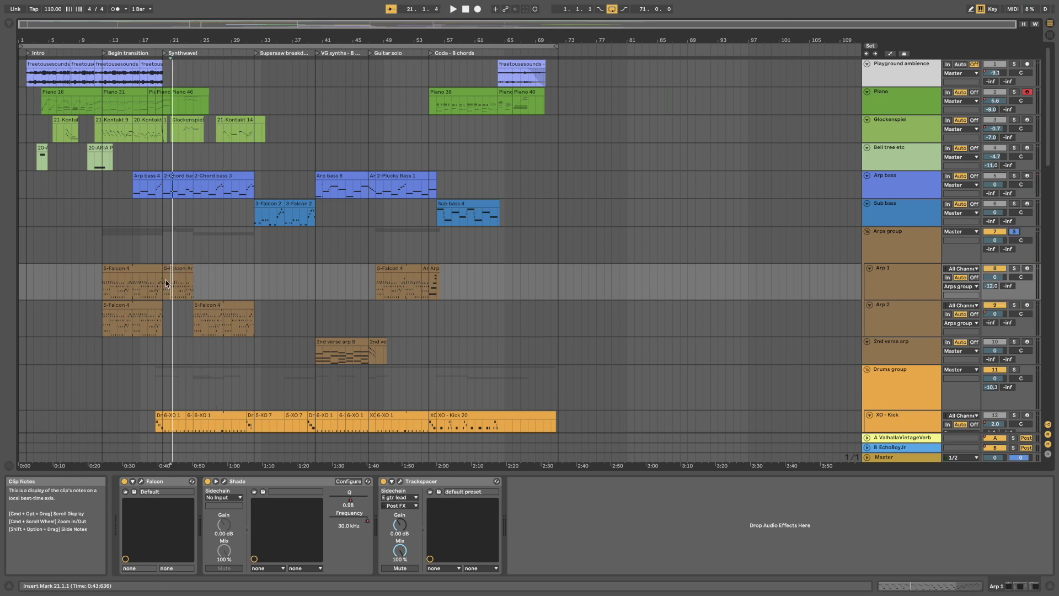
left_click(103, 286)
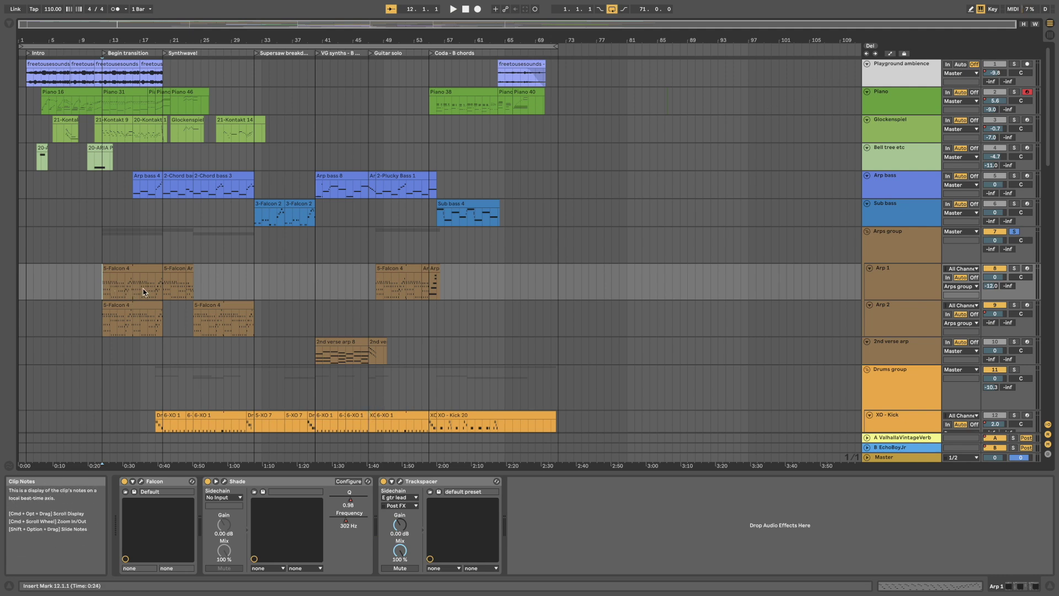
left_click(224, 482)
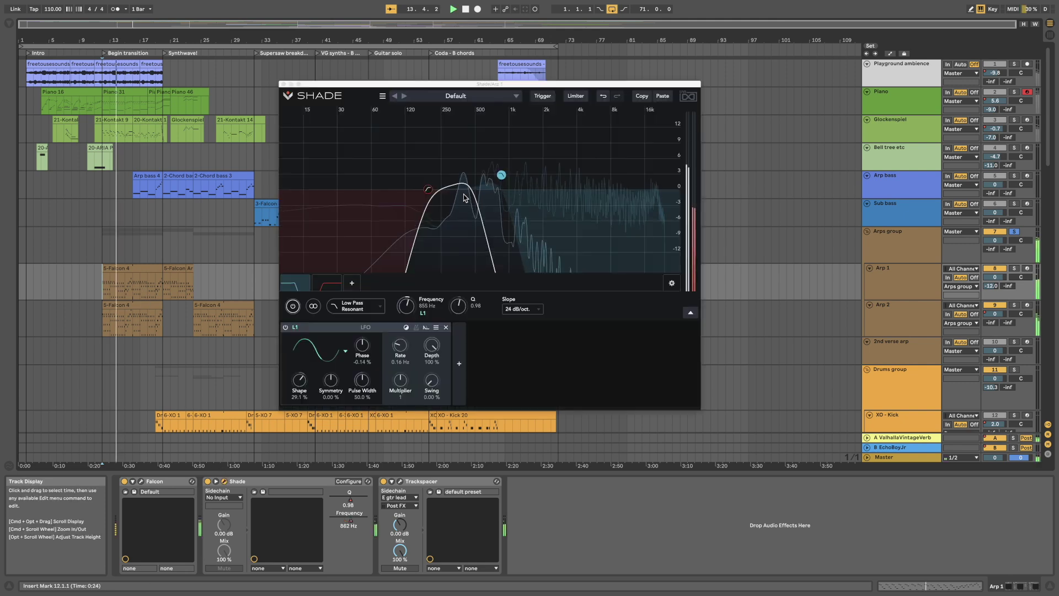
left_click_drag(467, 187, 571, 182)
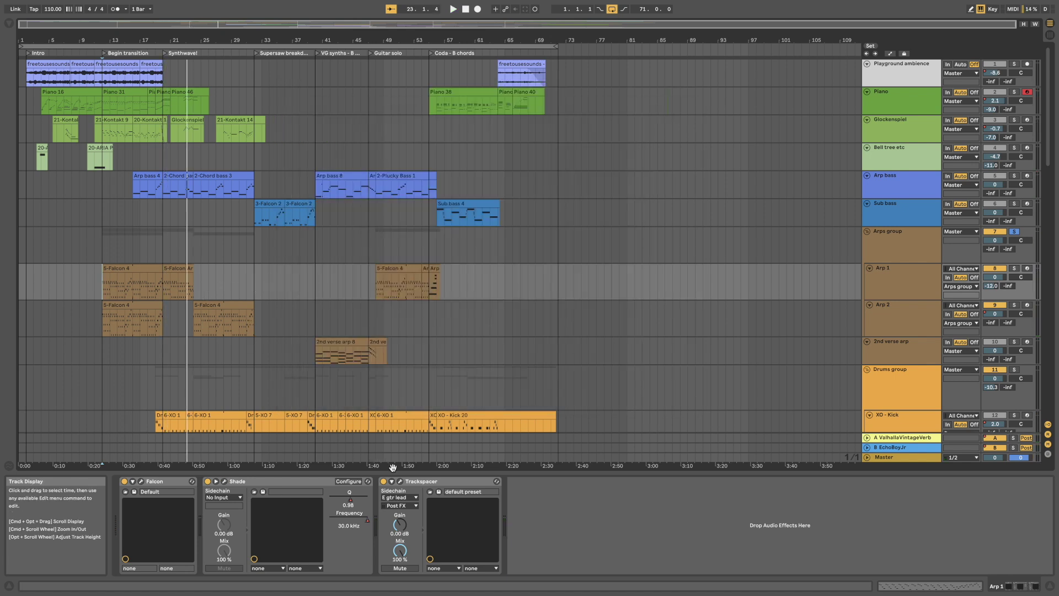
Open the Trackspacer plug-in on Arp 1 and move its window clear of the arrangement clips
left_click(405, 483)
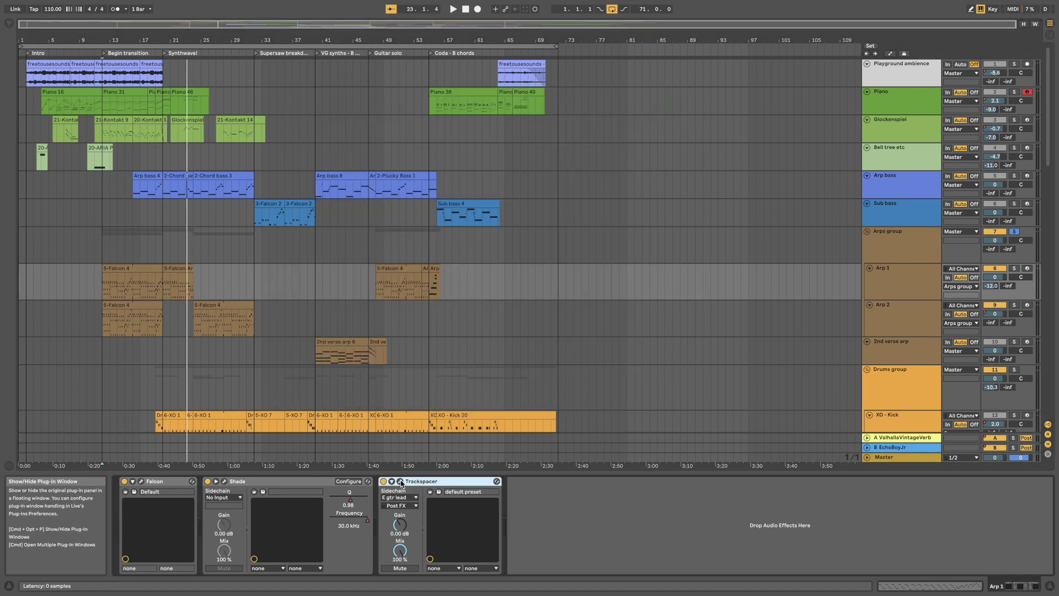
left_click_drag(299, 86, 463, 85)
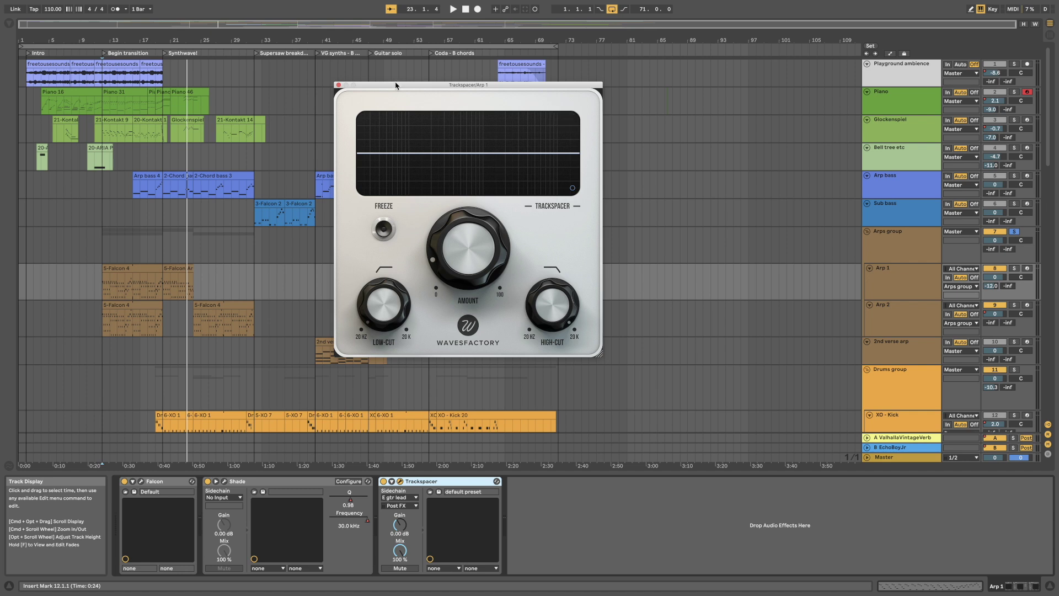
left_click_drag(396, 86, 619, 95)
Play the Guitar solo section from bar 48 and compare Arp 1 with Trackspacer deactivated and reactivated
left_click(375, 213)
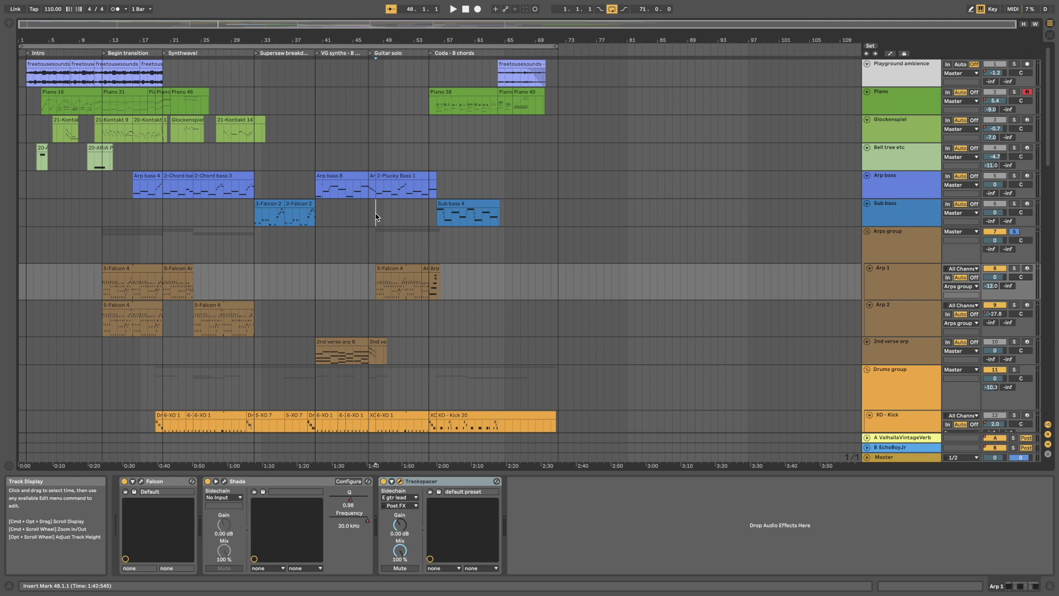
key("space")
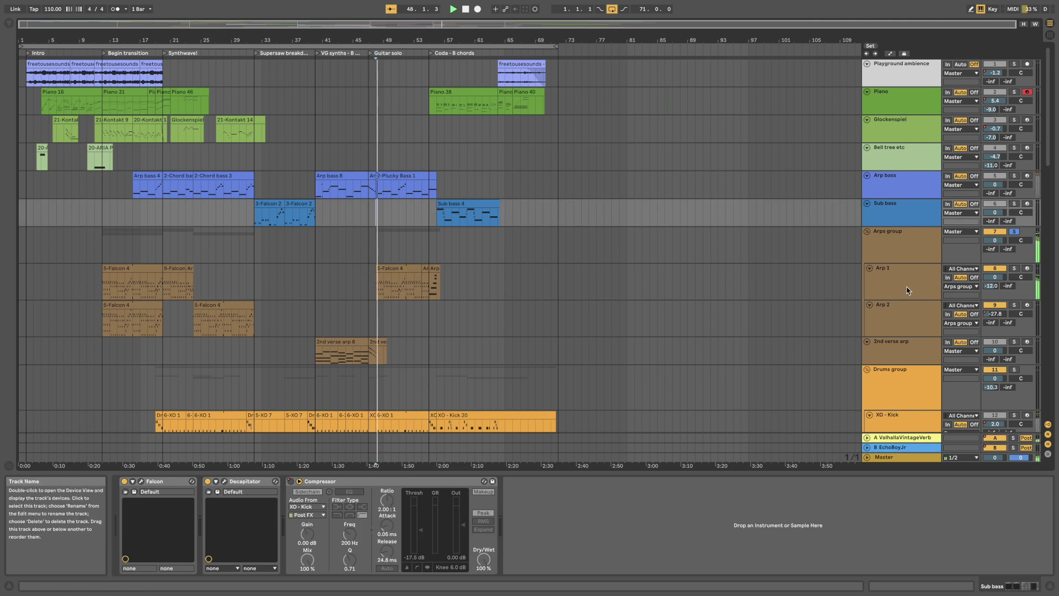
left_click(905, 284)
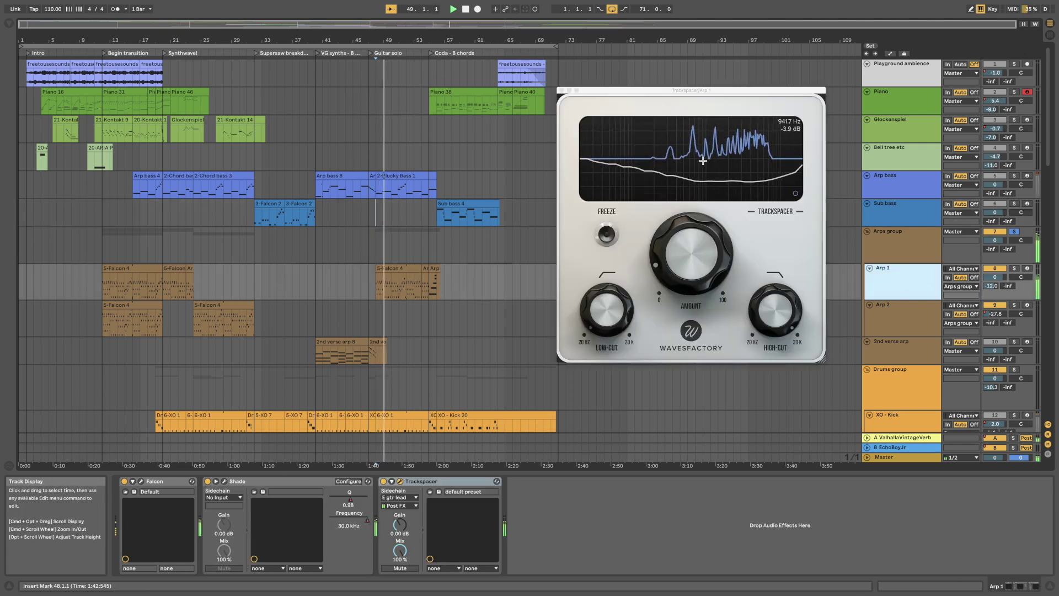
left_click(384, 483)
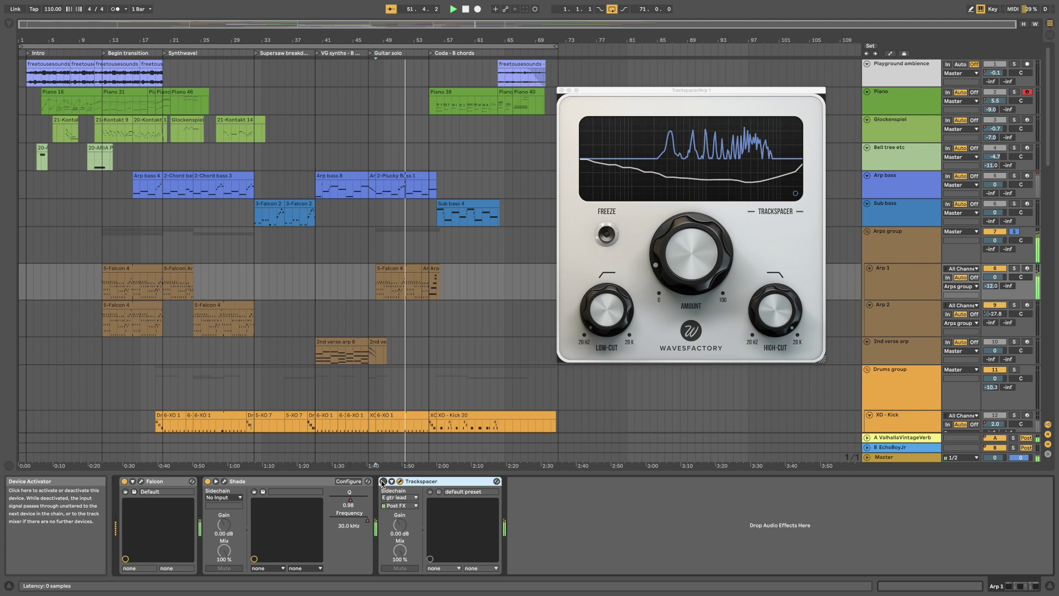
left_click(383, 482)
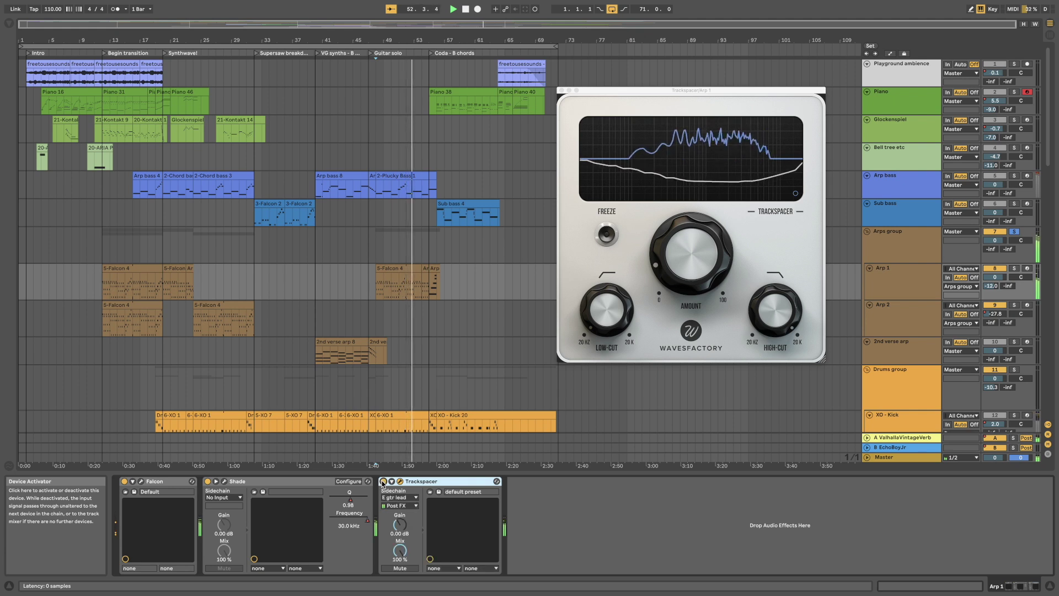
mouse_move(658, 270)
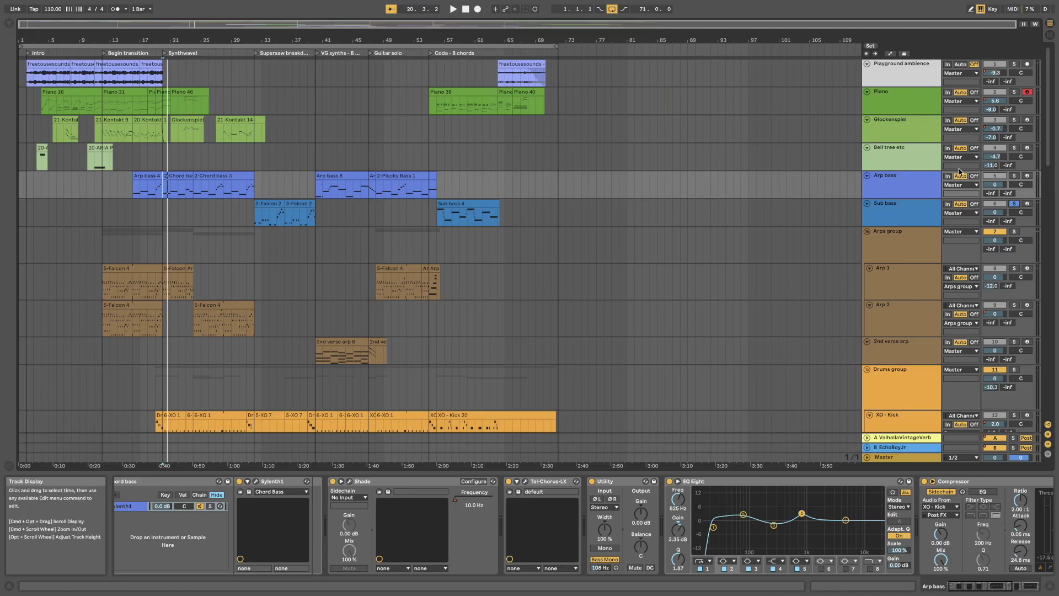
Solo the Arp bass track and play it from bar 20 at the start of the Synthwave section
left_click(1014, 175)
key("space")
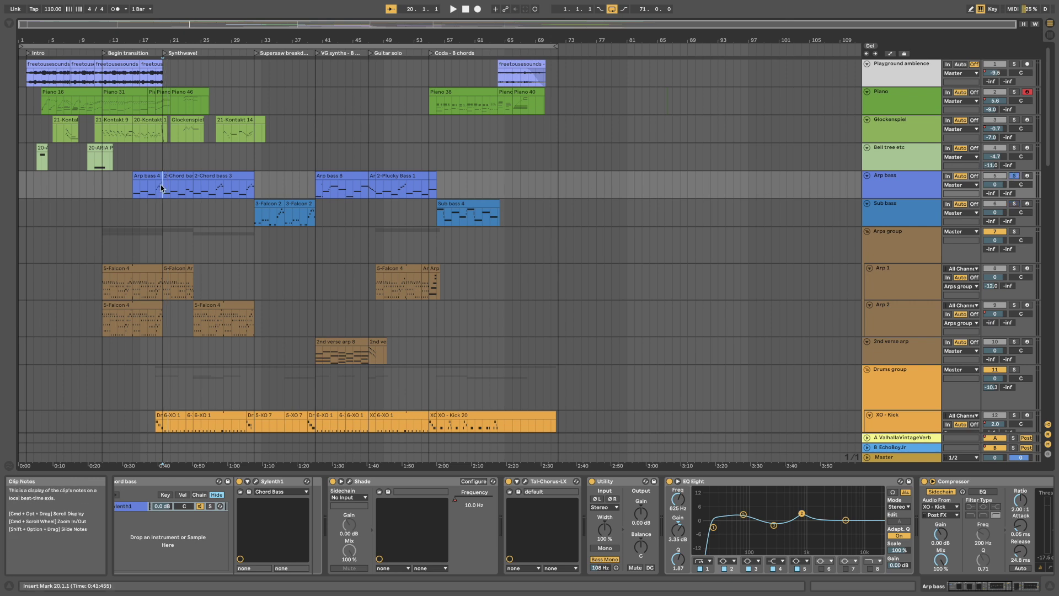
key("space")
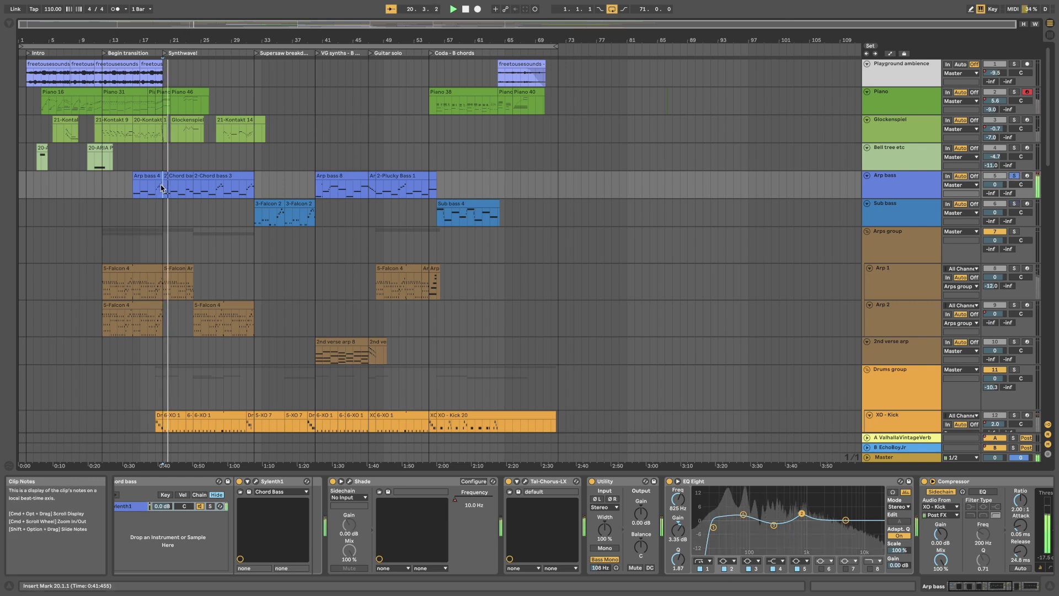
Place the insert mark at bar 32 on the Sub bass track and solo that track
left_click(255, 214)
key("space")
left_click(1014, 205)
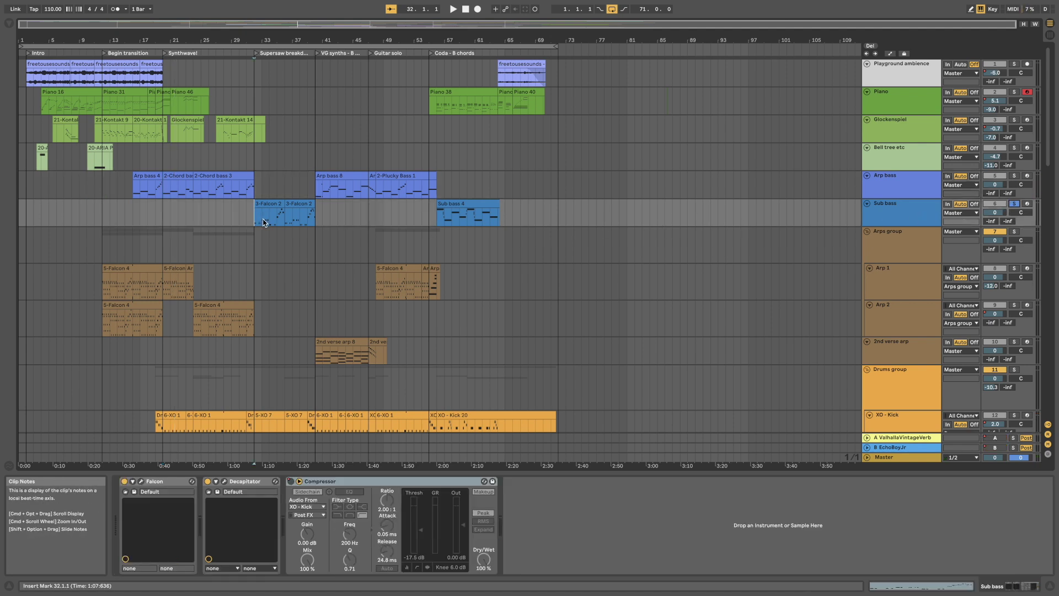
Play the soloed Sub bass from bar 32, comparing Decapitator deactivated and reactivated, and set the insert mark at bar 56
key("space")
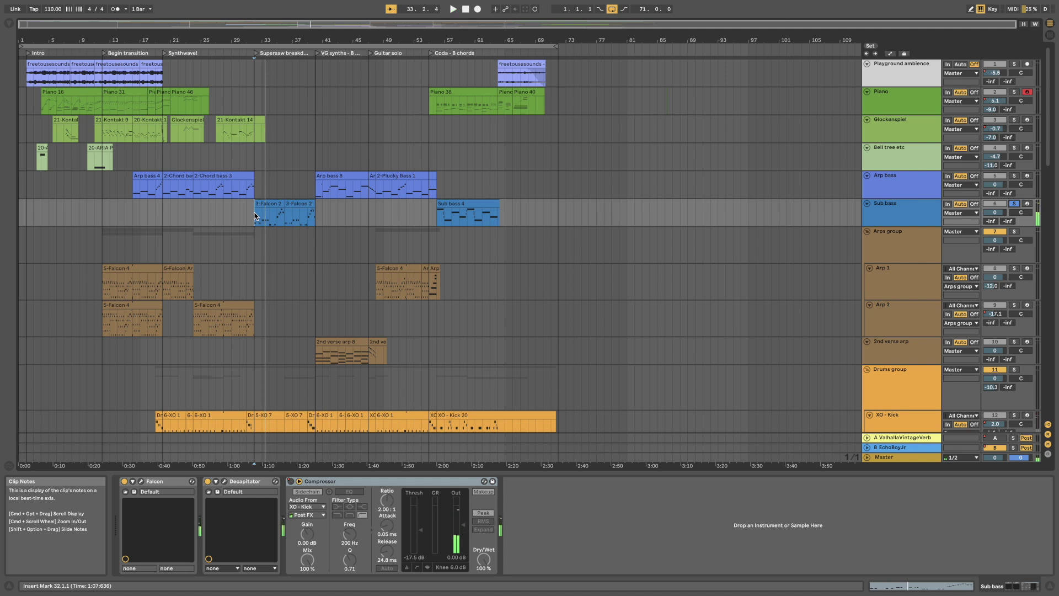
left_click(208, 483)
key("space")
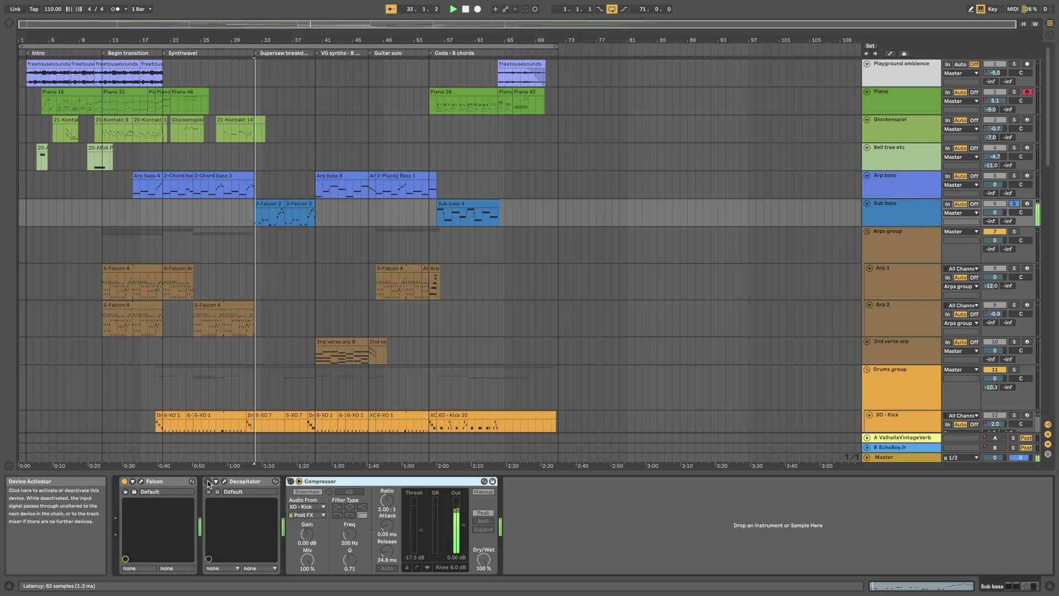
left_click(208, 483)
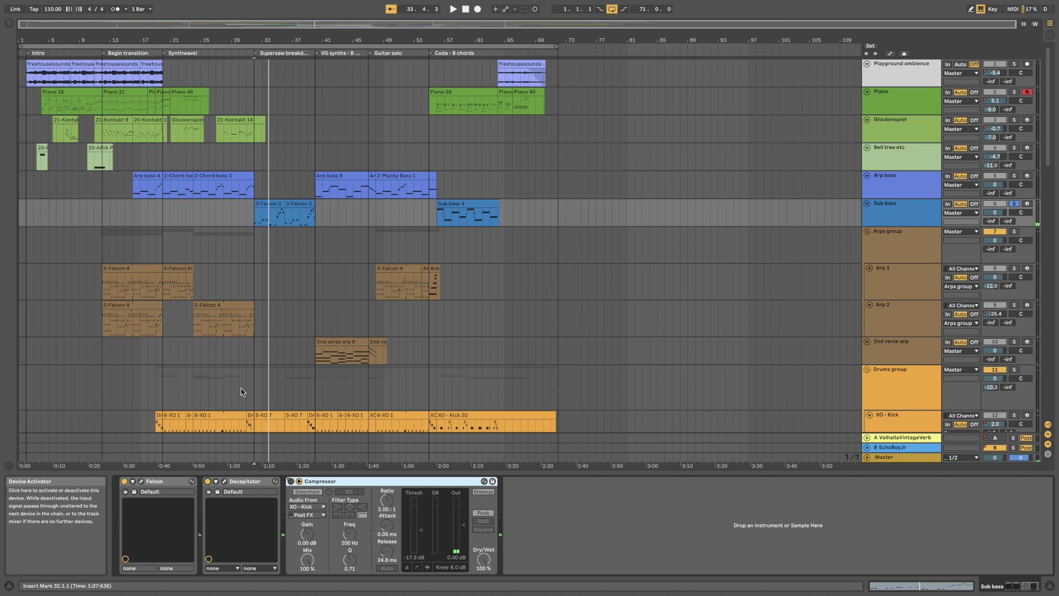
left_click(434, 216)
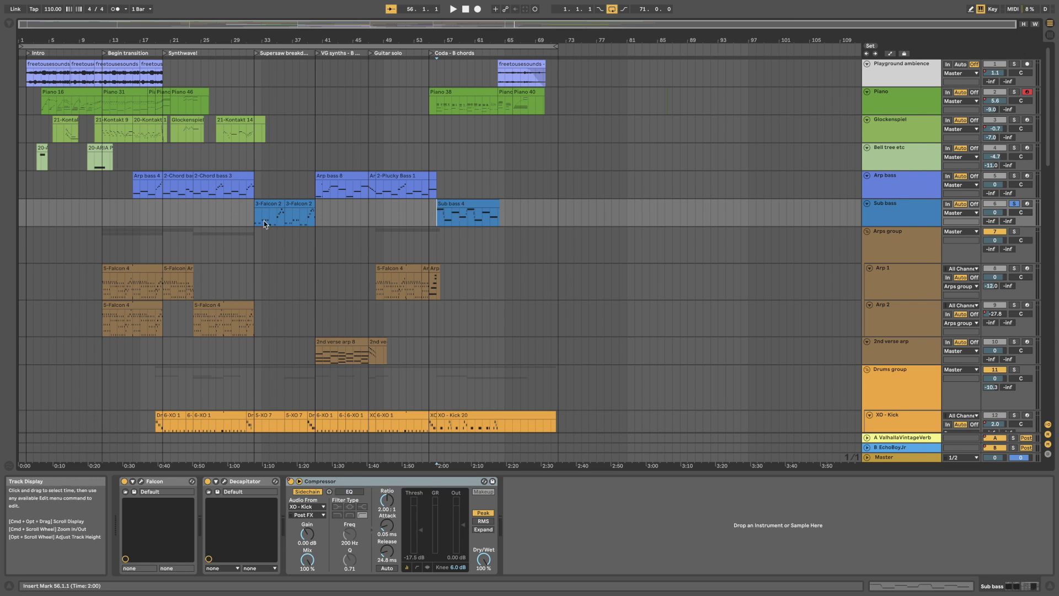
Solo and play Arp bass, and examine the Tal-Chorus-LX, Utility and EQ Eight devices in its effects chain
left_click(1014, 176)
left_click(901, 184)
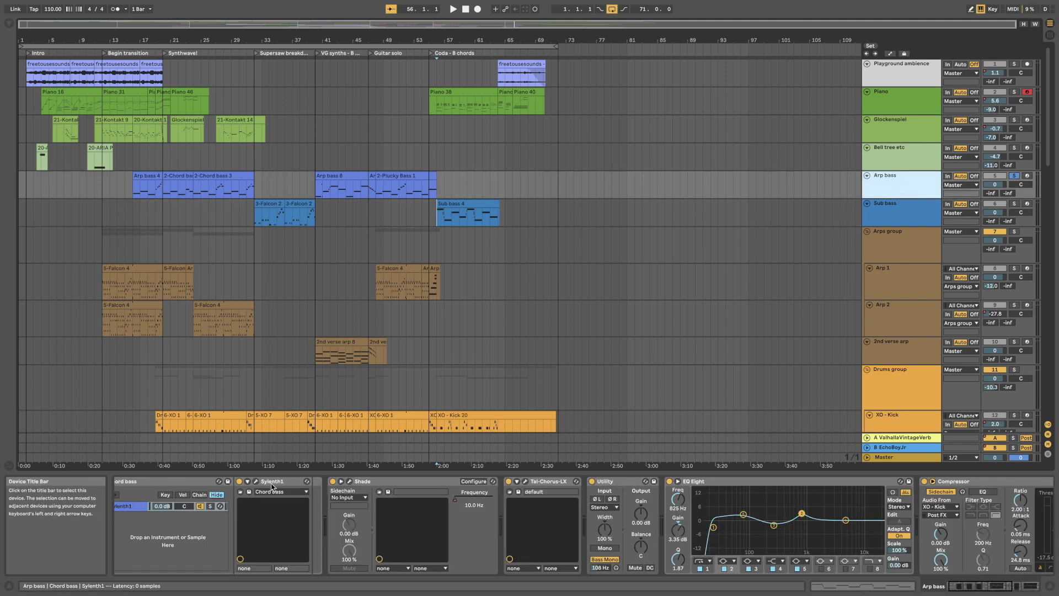
key("space")
left_click(546, 482)
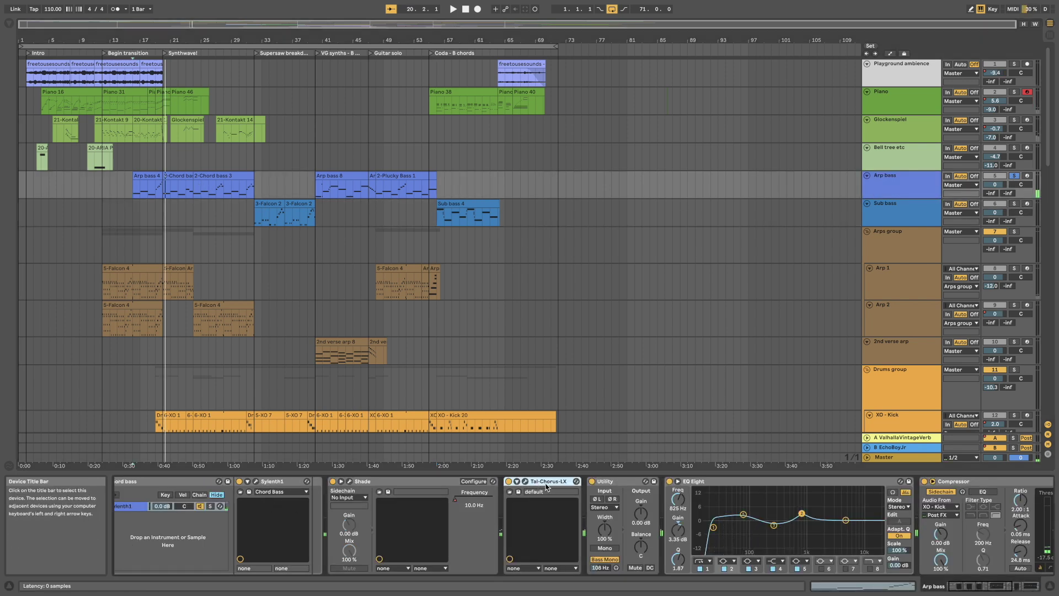
scroll(547, 488, "right", 5)
left_click(496, 483)
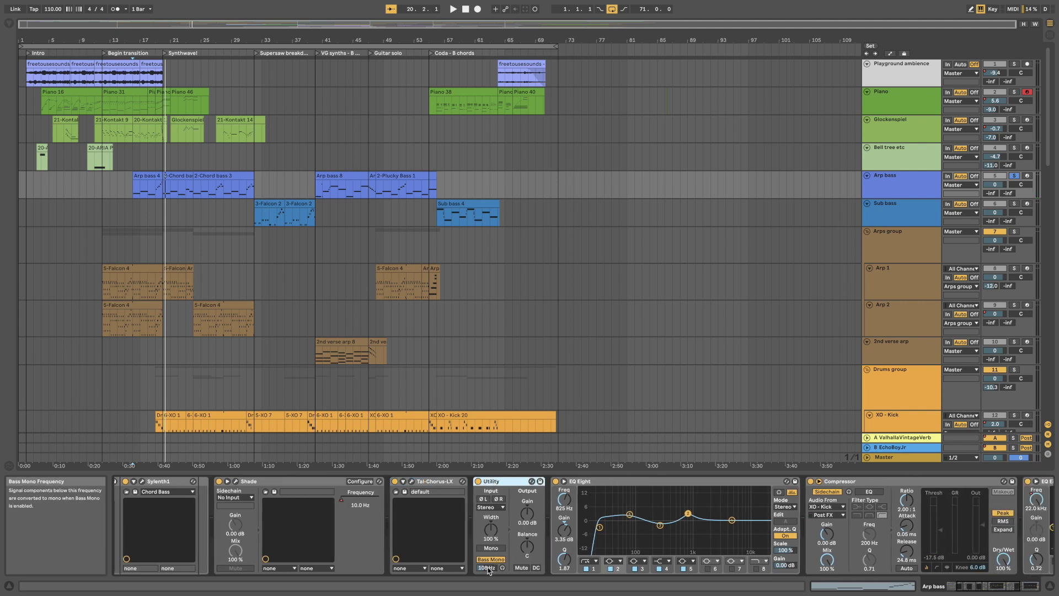
left_click(593, 486)
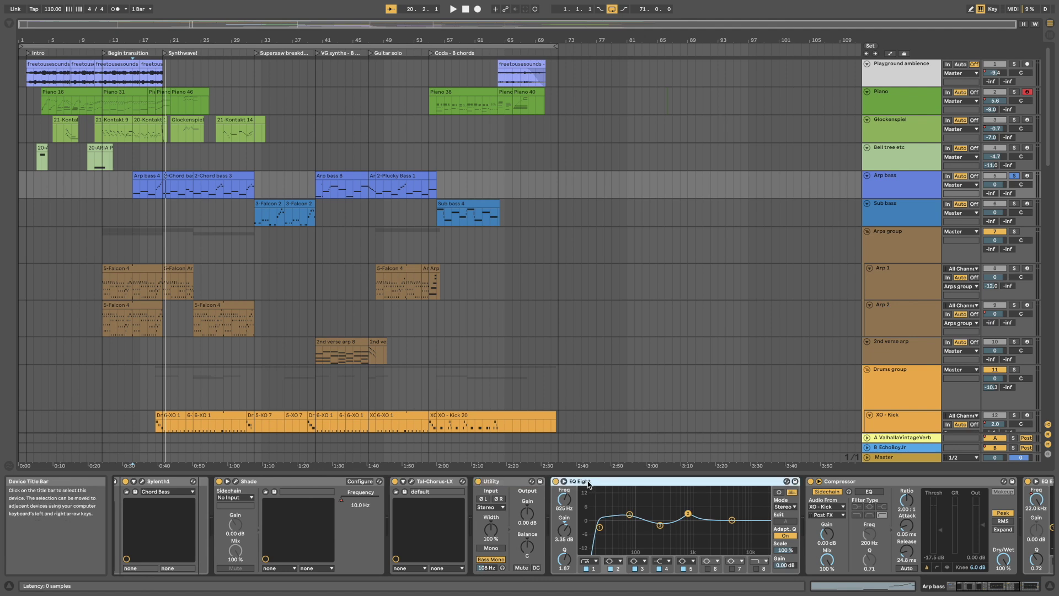
Examine the 825 Hz boost in Arp bass's first EQ Eight while playing the track to view its spectrum
scroll(607, 521, "right", 4)
scroll(606, 521, "right", 4)
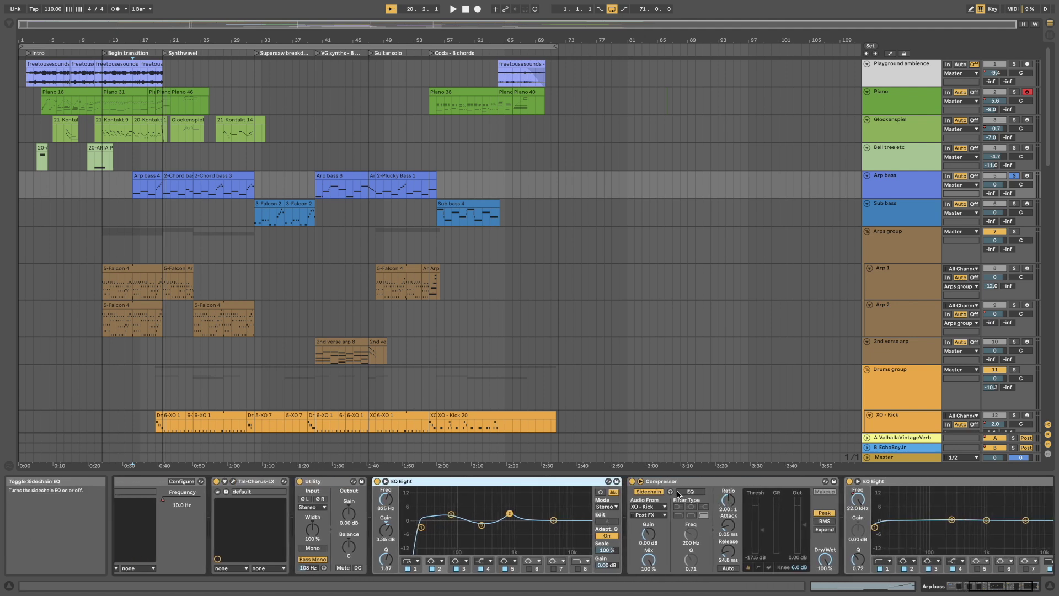
left_click(510, 514)
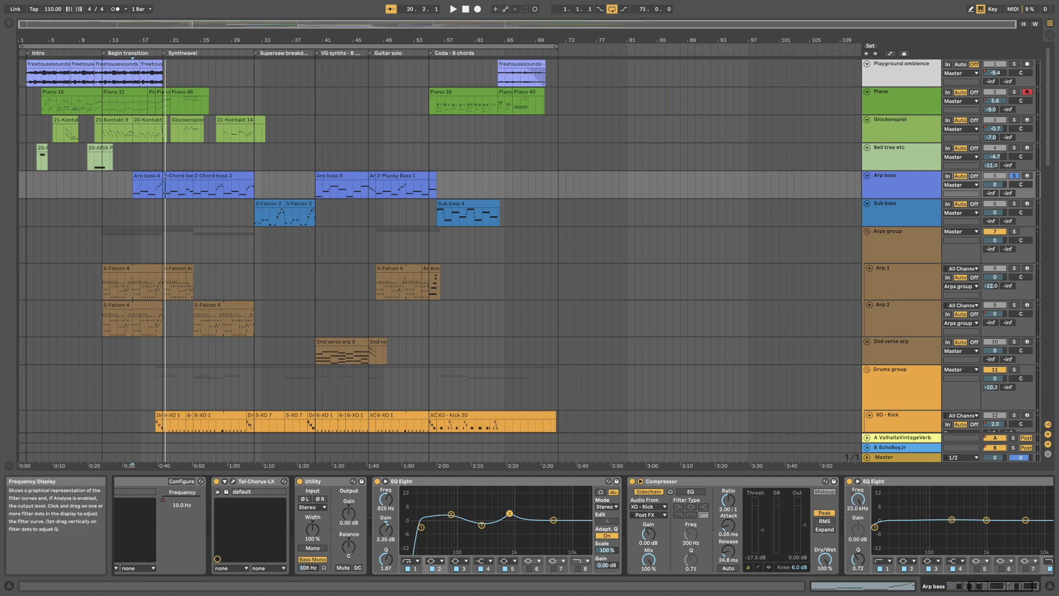
key("space")
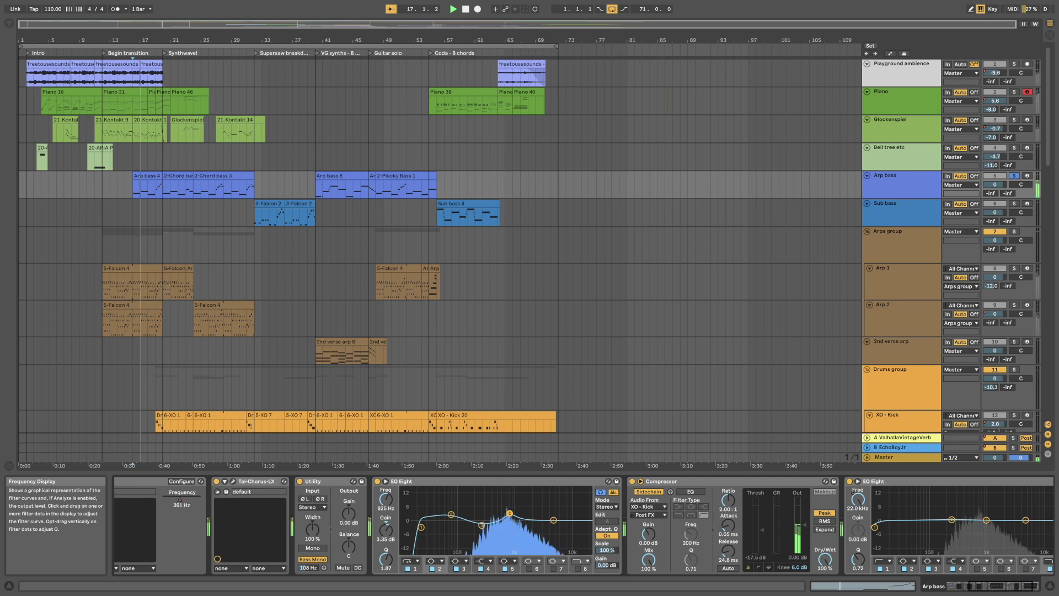
key("space")
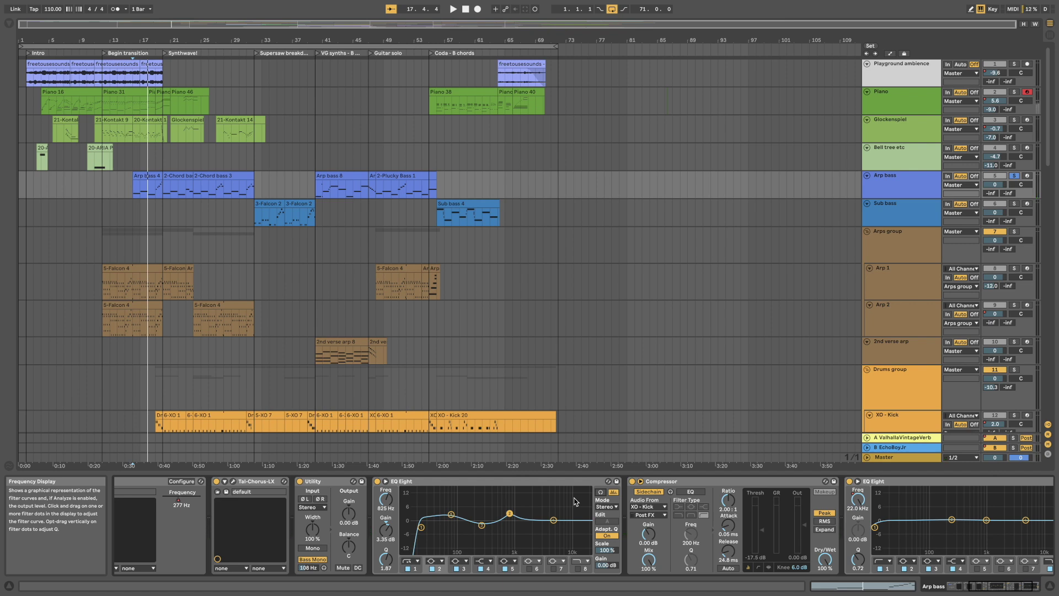
Show the Arps group's effects and examine the 825 Hz dip in its Bass notch EQ
left_click(895, 243)
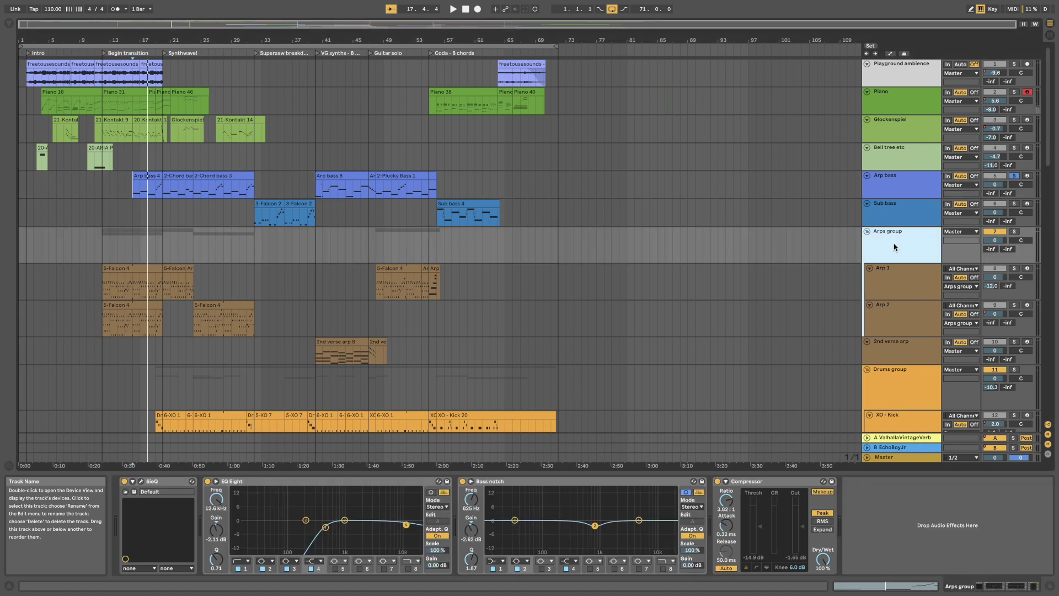
left_click(498, 491)
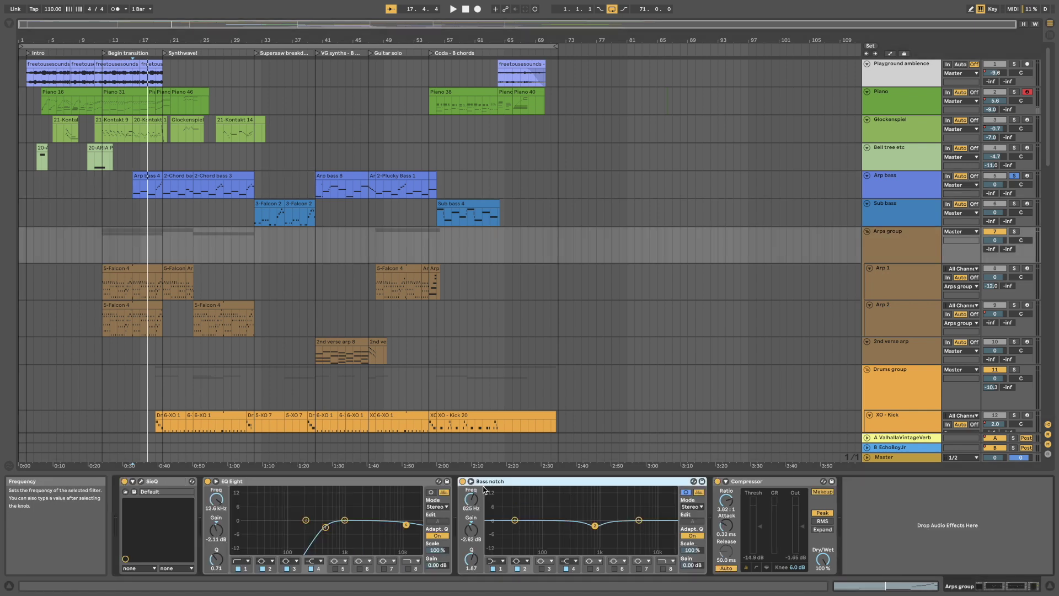
left_click(595, 527)
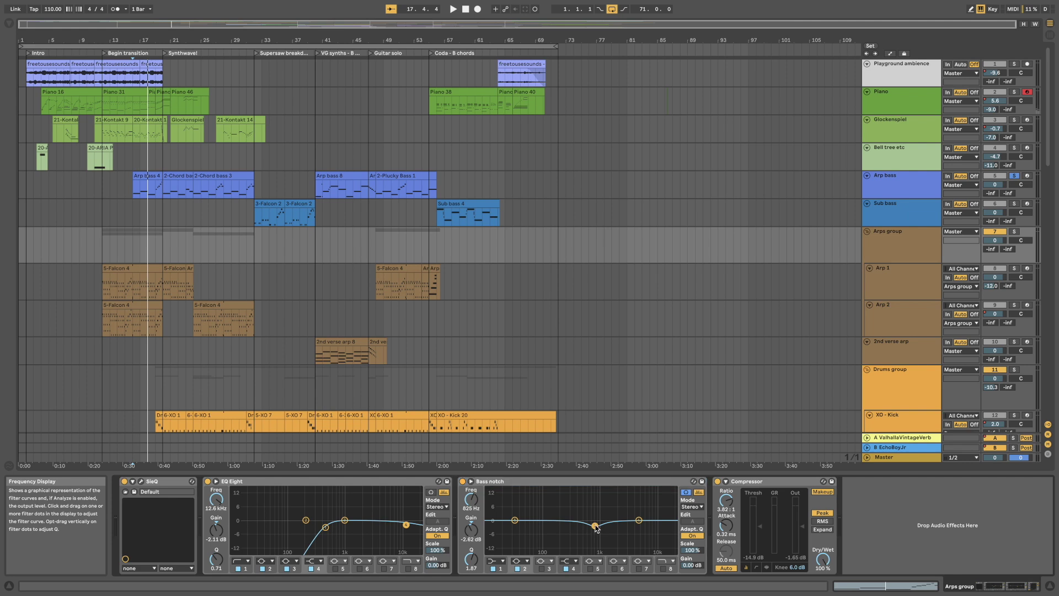
left_click(938, 182)
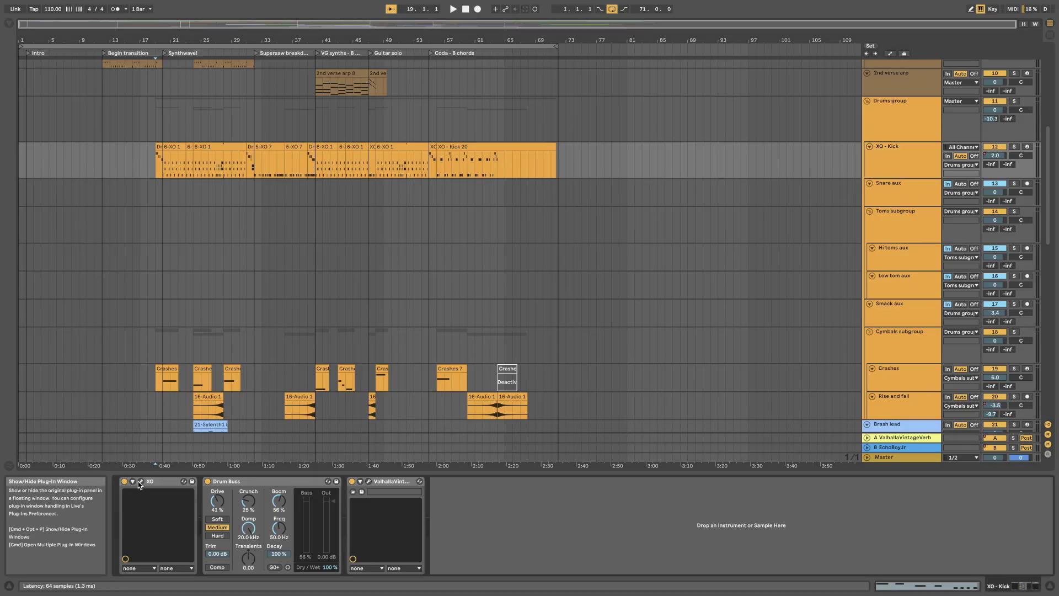
Open the XO instrument on the XO - Kick track and audition a lone orange sample in its Space map
left_click(140, 484)
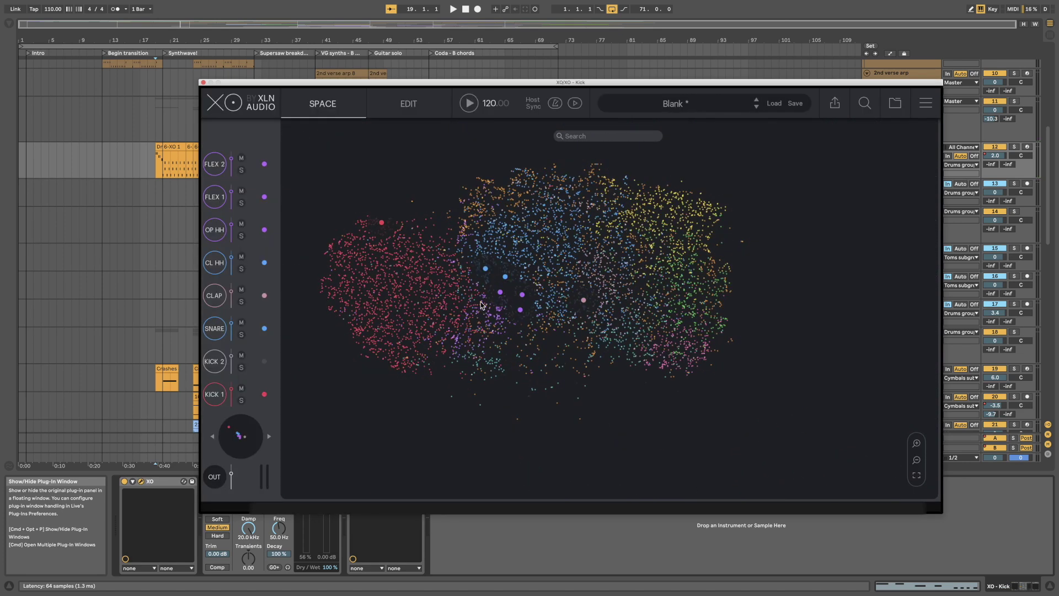
scroll(469, 284, "up", 4)
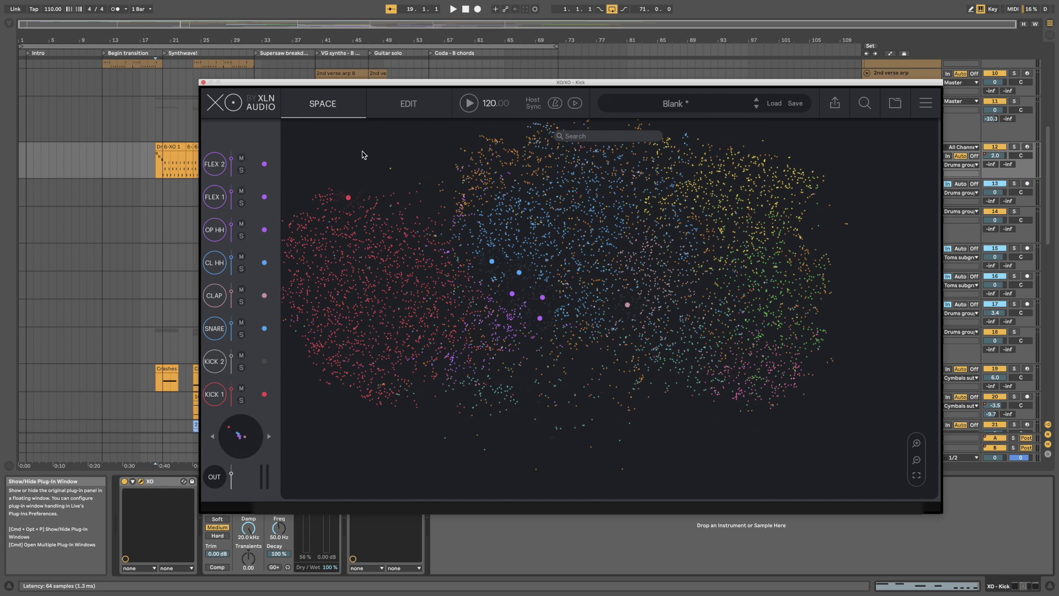
left_click(389, 162)
left_click_drag(331, 164, 384, 176)
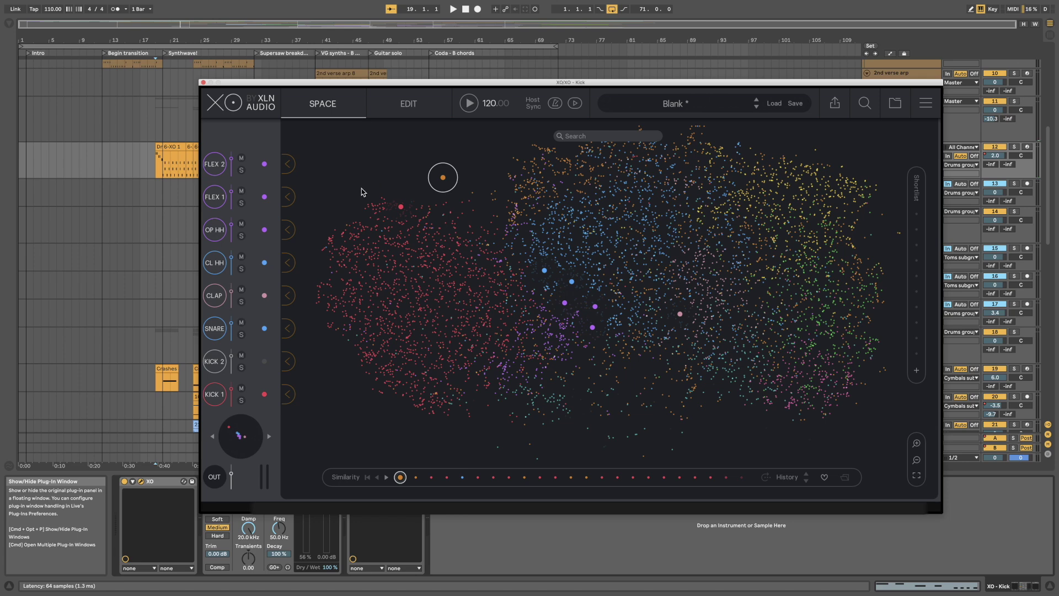
Audition XO's Kick 1, Snare, closed hi-hat, Clap, Flex 2, Flex 1 and open hi-hat sounds
left_click(221, 397)
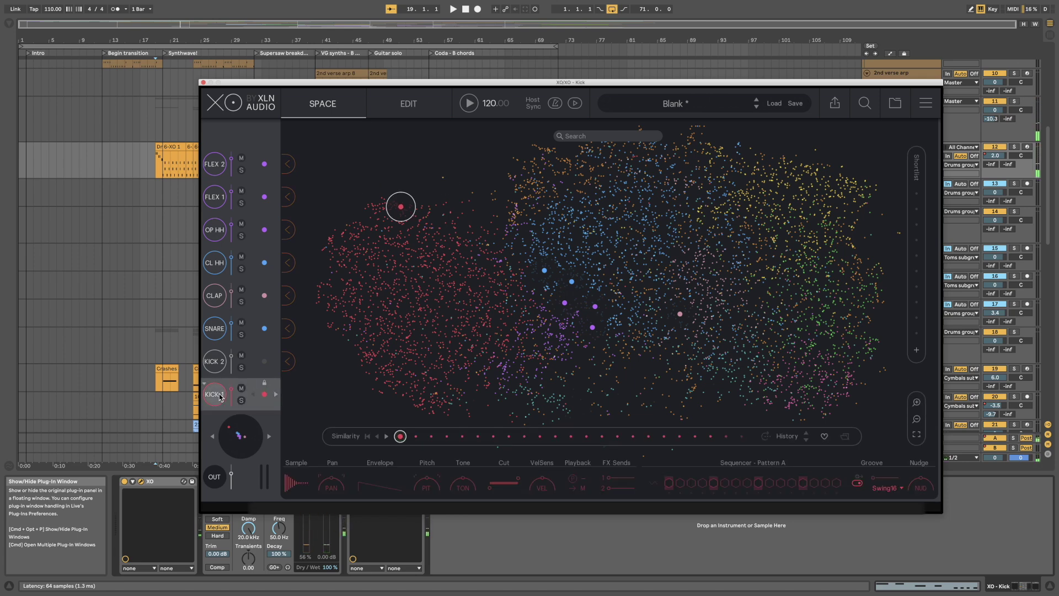
left_click(216, 333)
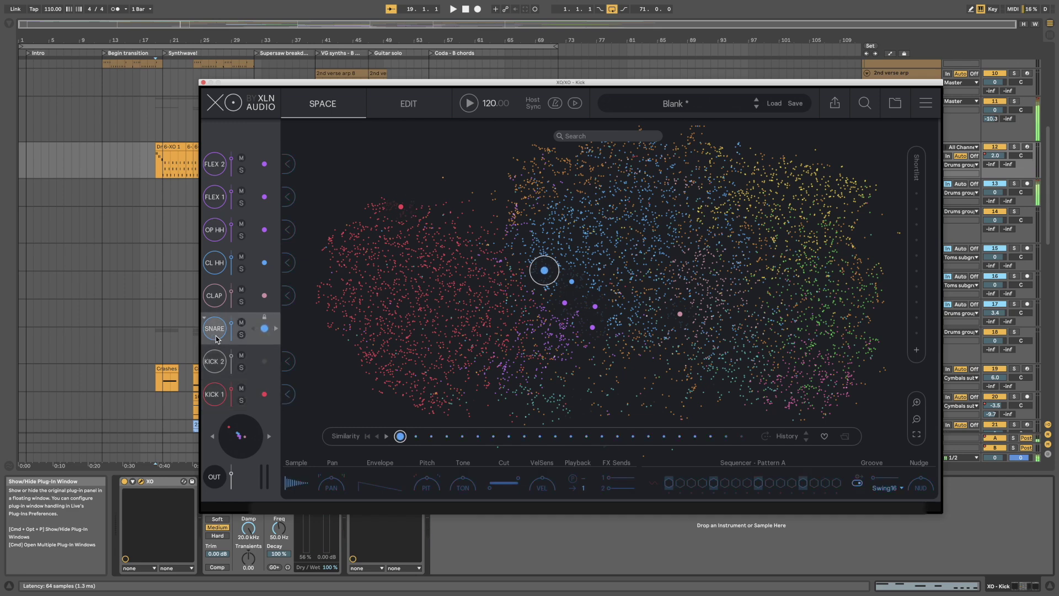
left_click(218, 263)
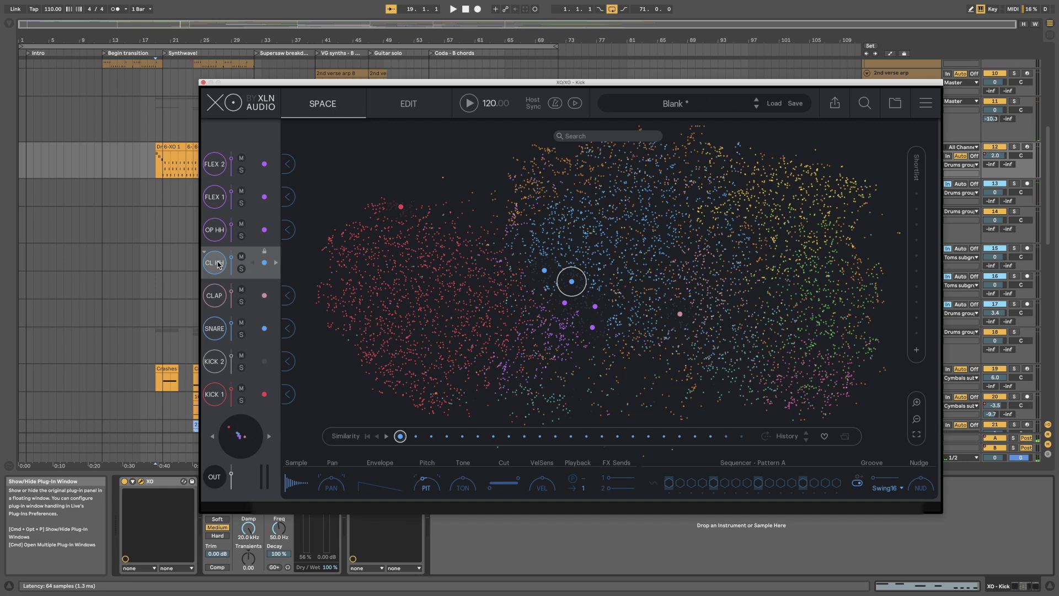
left_click(216, 327)
left_click(214, 267)
left_click(215, 297)
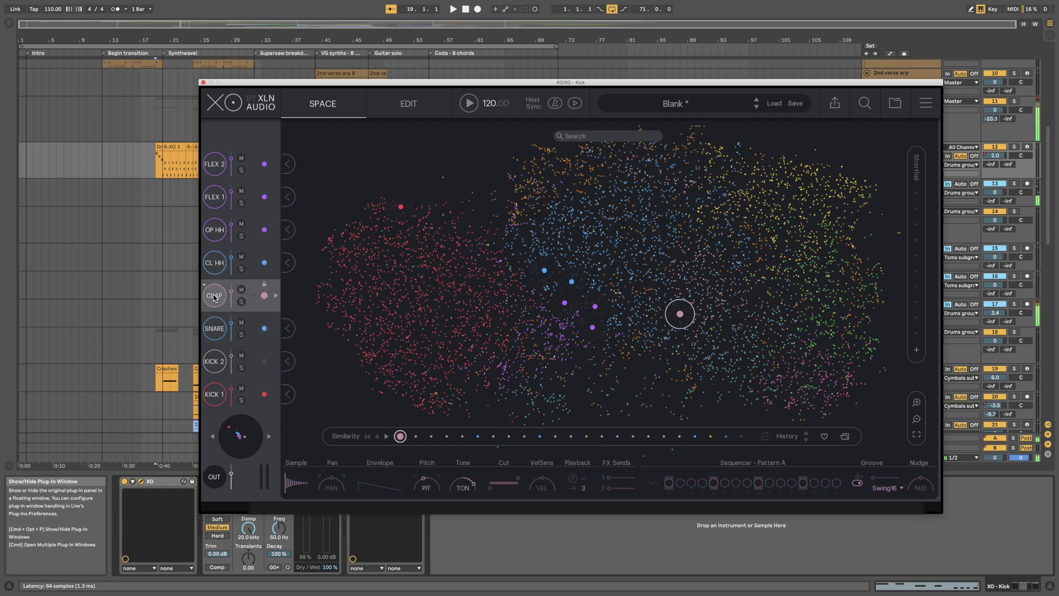
left_click(214, 296)
left_click(216, 166)
left_click(215, 198)
left_click(216, 231)
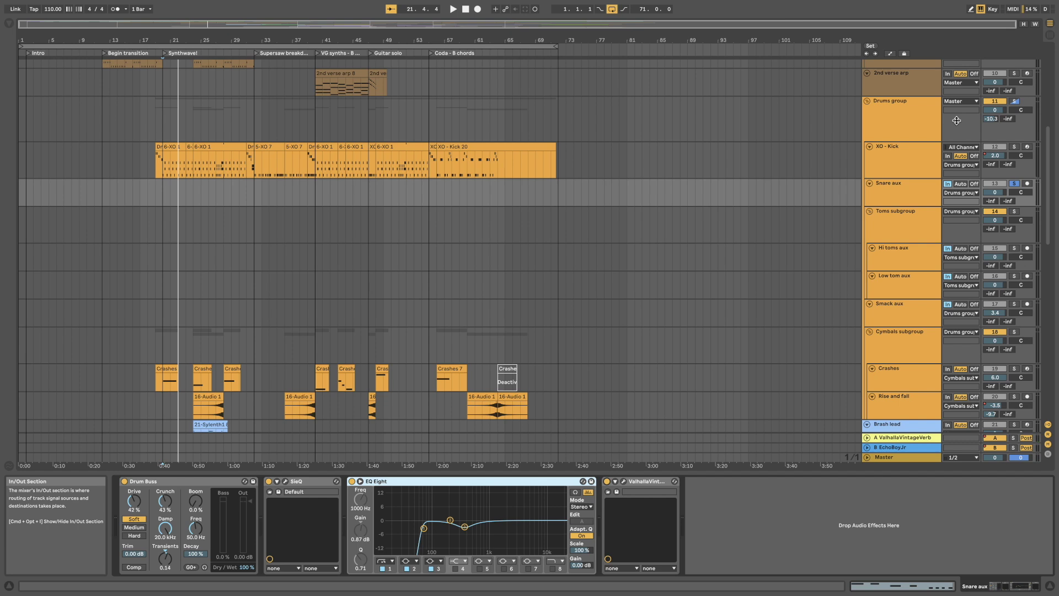
Play the soloed Toms subgroup from bar 31 and show its Decapitator and Valhalla reverb effects
left_click(247, 193)
key("space")
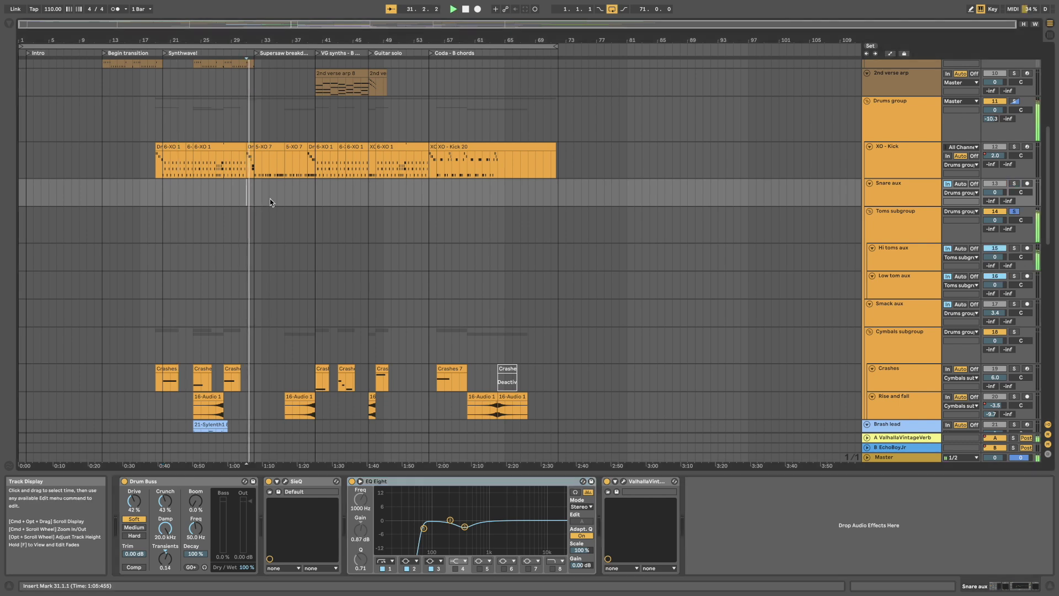
left_click(899, 232)
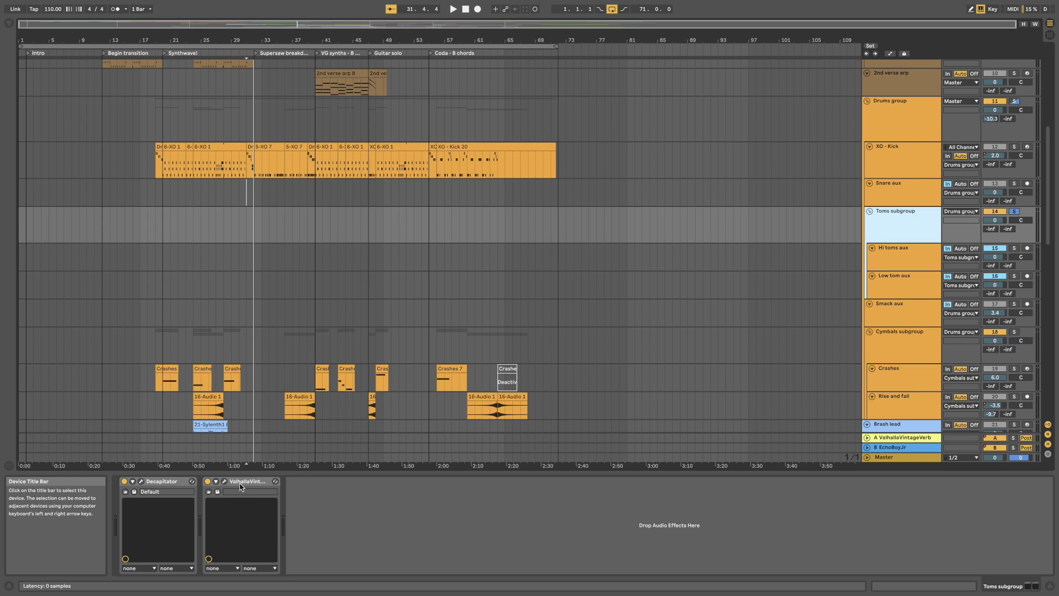
key("space")
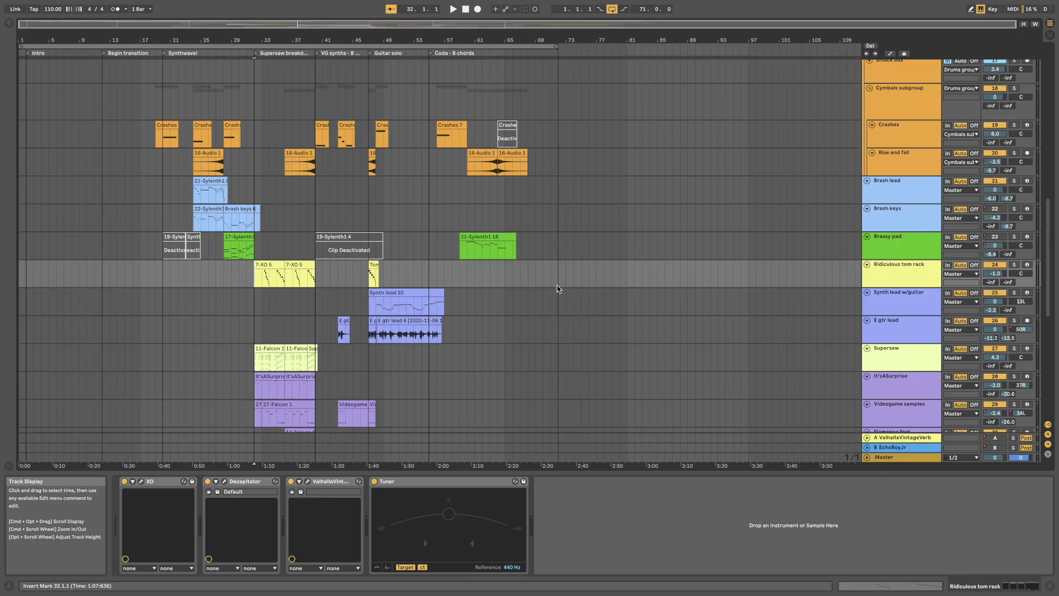
Play the Supersaw breakdown from bar 32 and open the XO instrument on the Ridiculous tom rack track
key("space")
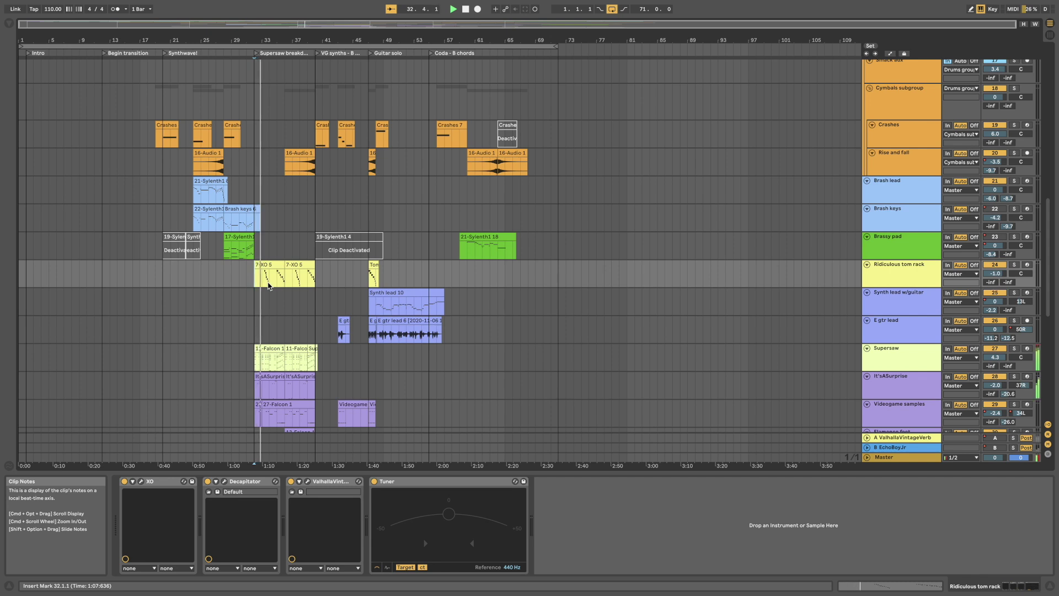
key("space")
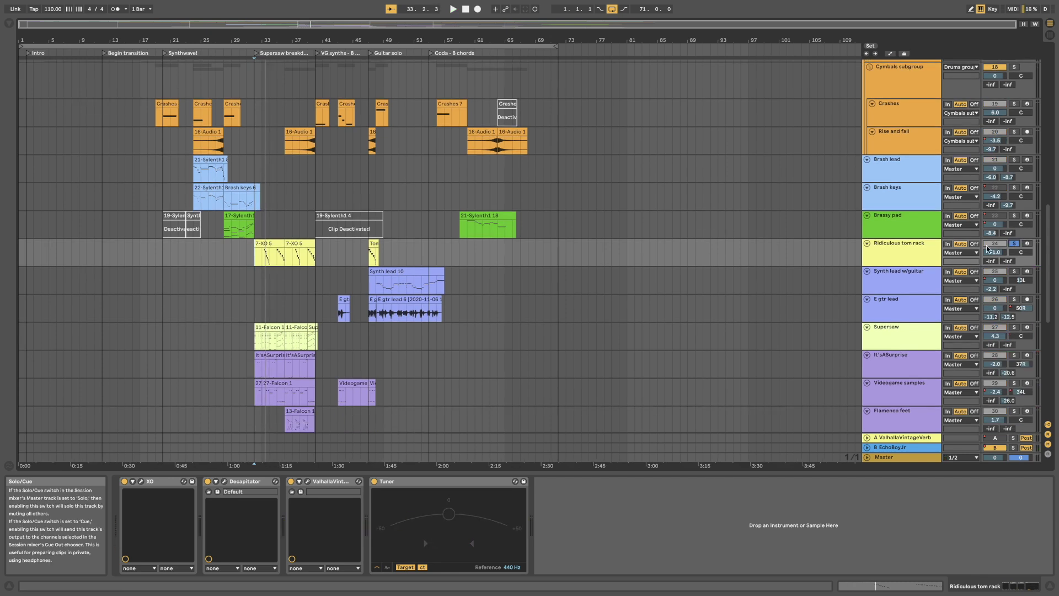
left_click(141, 483)
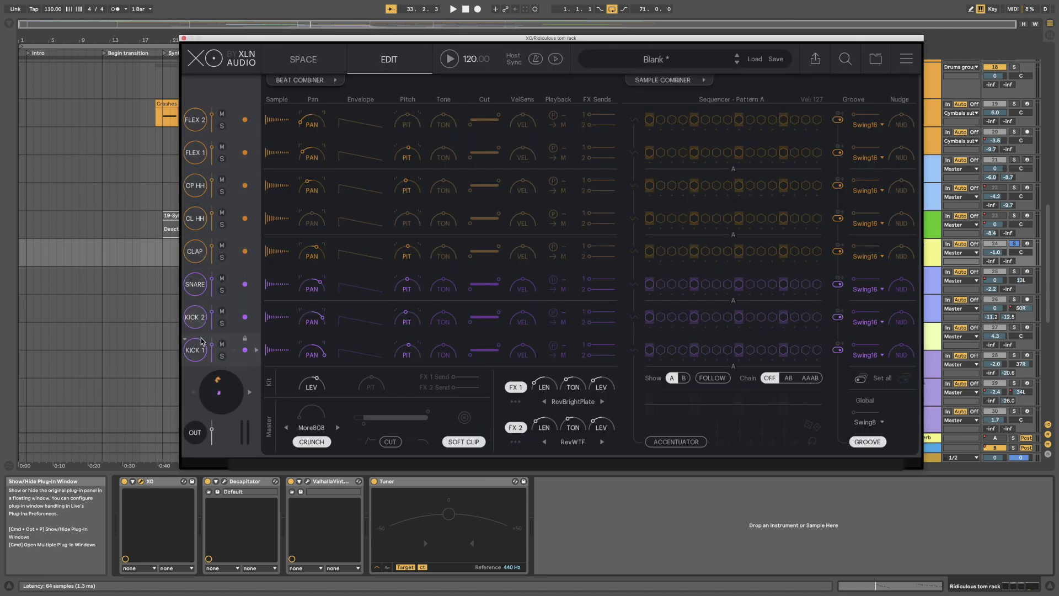
Audition the tom sounds on XO's pads from Flex 1 down to Kick 1 and close the plug-in window
left_click(198, 149)
left_click(196, 186)
left_click(196, 219)
left_click(195, 251)
left_click(195, 284)
left_click(196, 316)
left_click(195, 349)
left_click(195, 185)
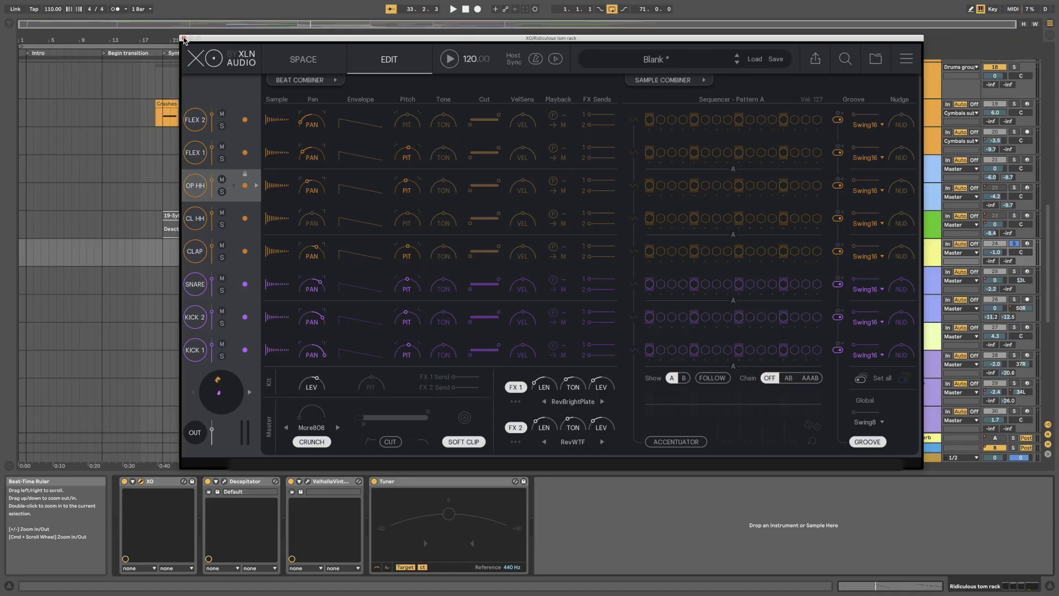
left_click(184, 38)
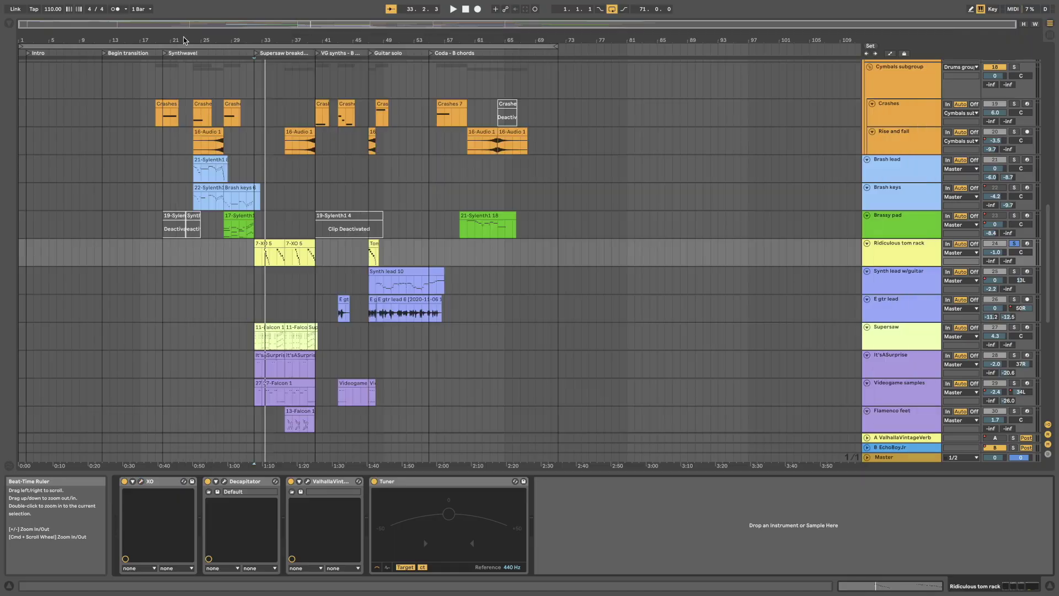
Play the soloed Ridiculous tom rack from bar 33 and stop playback
left_click(255, 267)
left_click(258, 260)
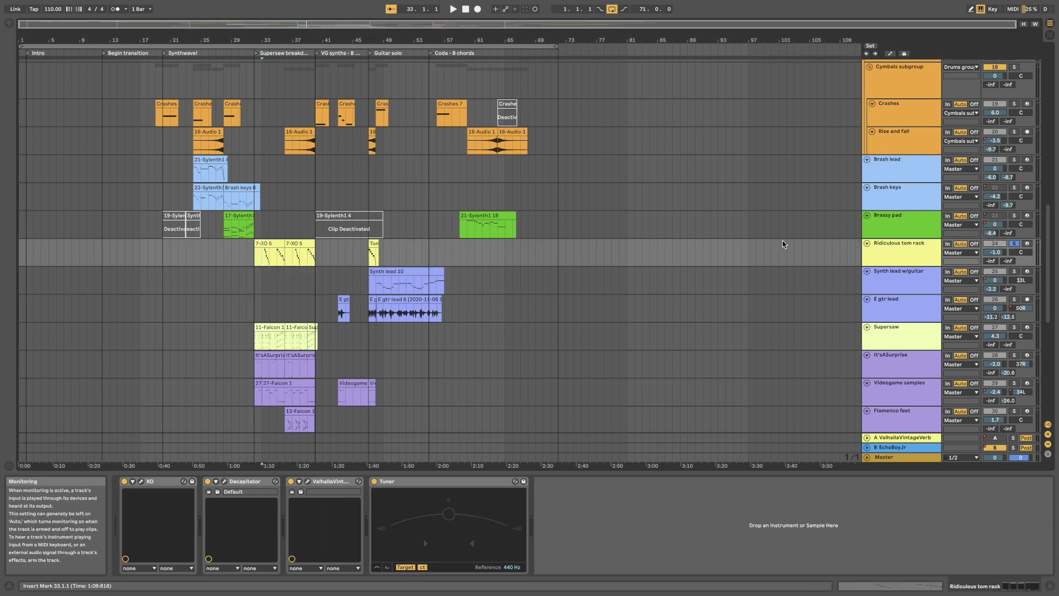
key("space")
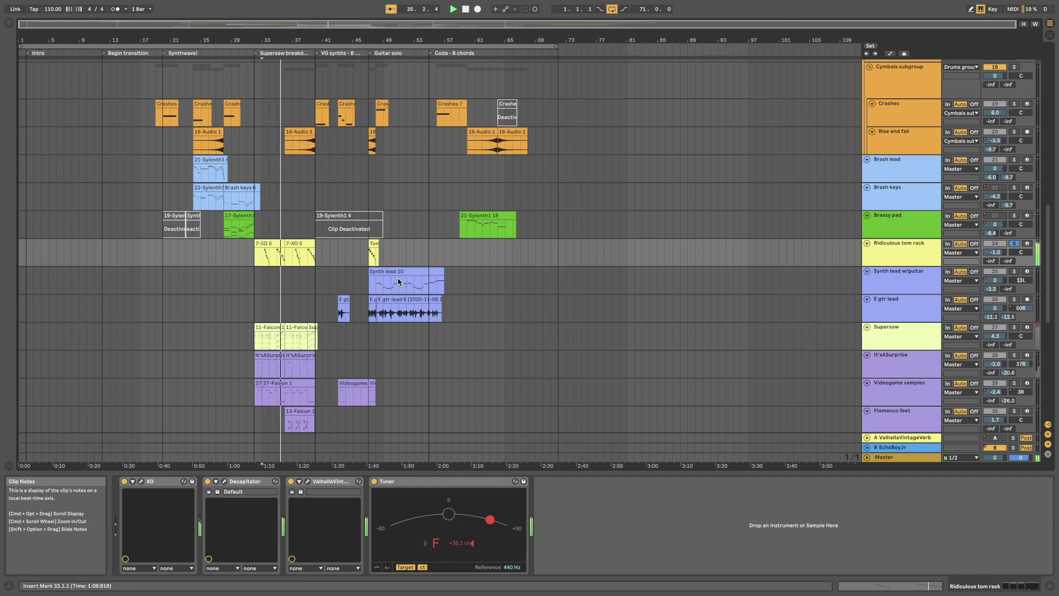
key("space")
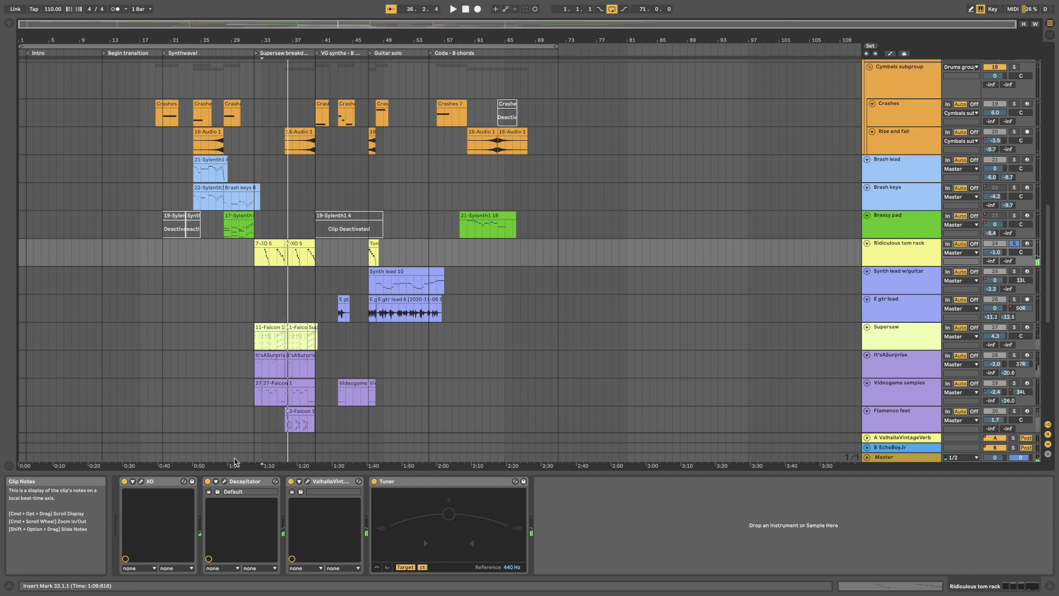
Solo the Supersaw track, show its SieQ and ValhallaVintageVerb effects, and play it from bar 32
left_click(328, 483)
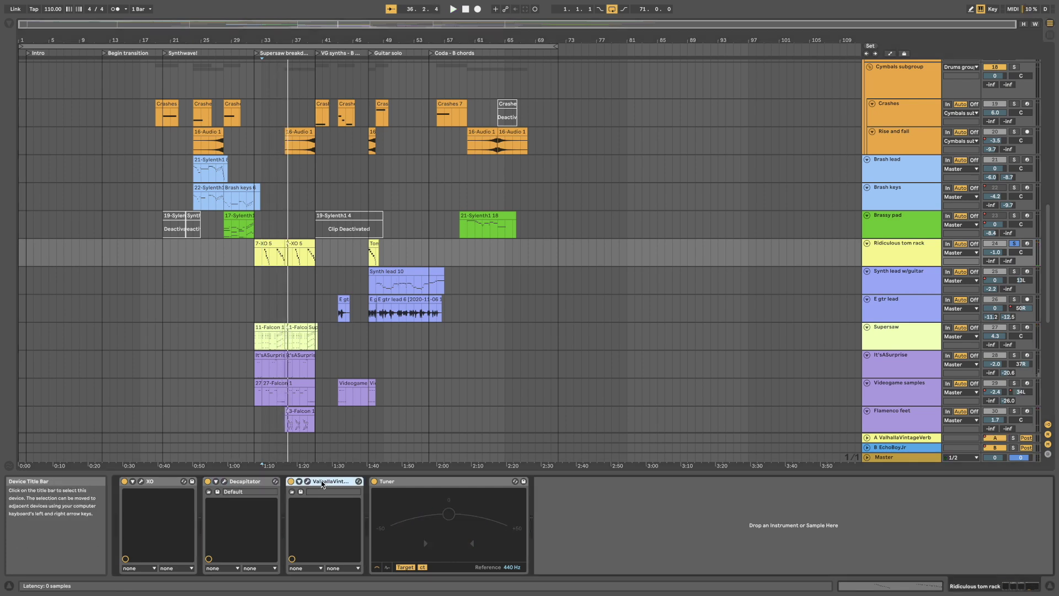
scroll(752, 331, "down", 1)
left_click(1014, 322)
left_click(265, 331)
left_click(225, 482)
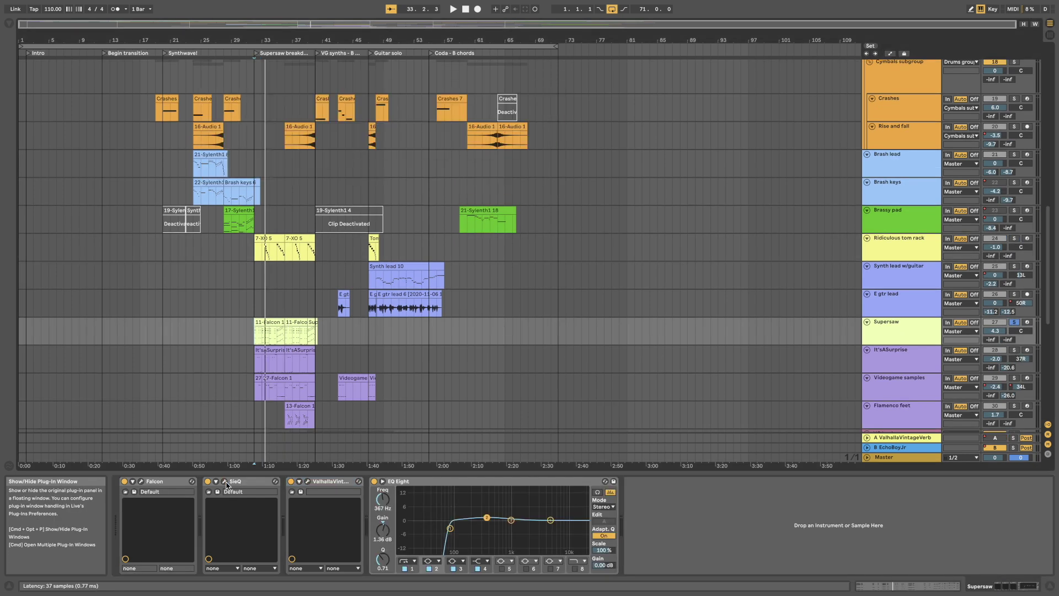
left_click(308, 482)
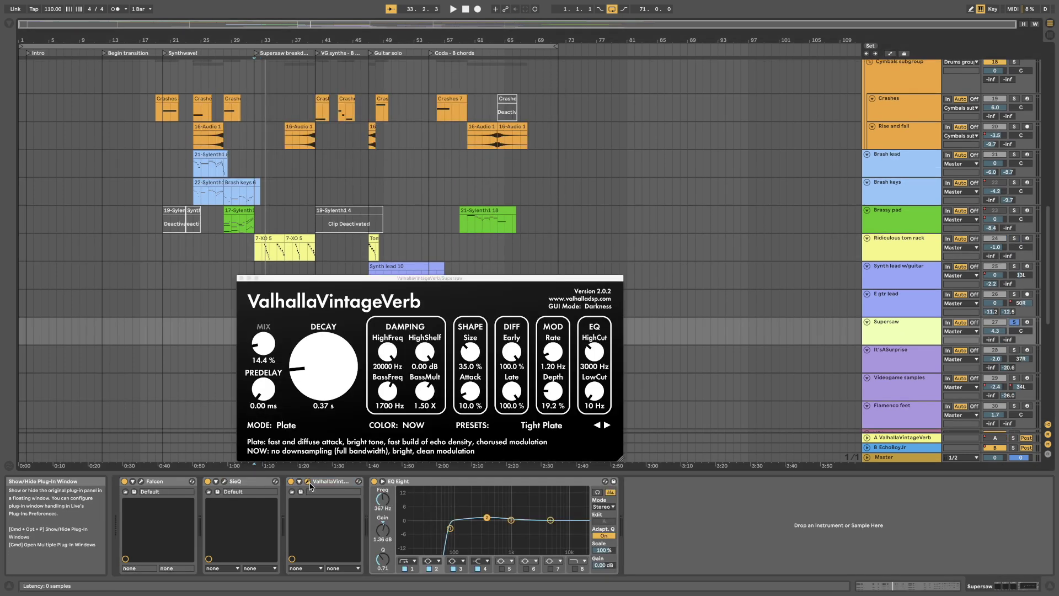
key("space")
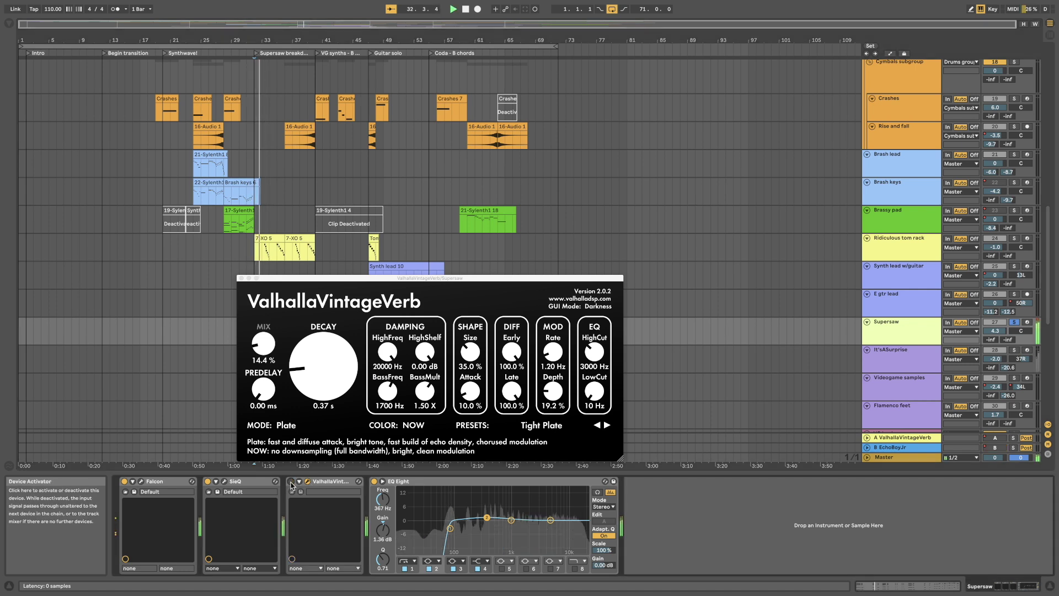
left_click(308, 482)
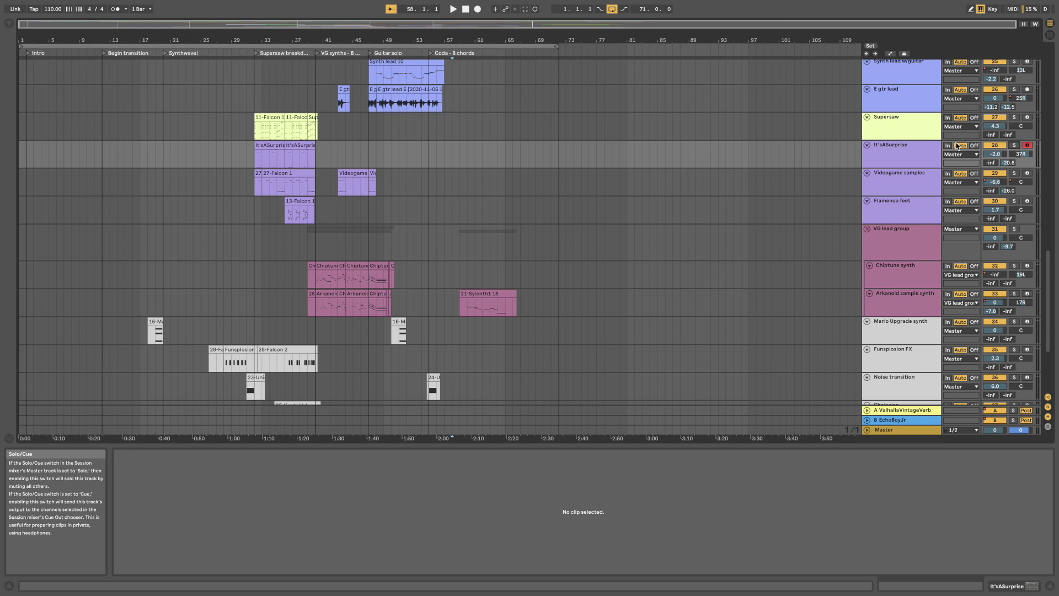
Set the start position to bar 32, arm the Videogame samples track and examine its sample mapping in Falcon
left_click(255, 160)
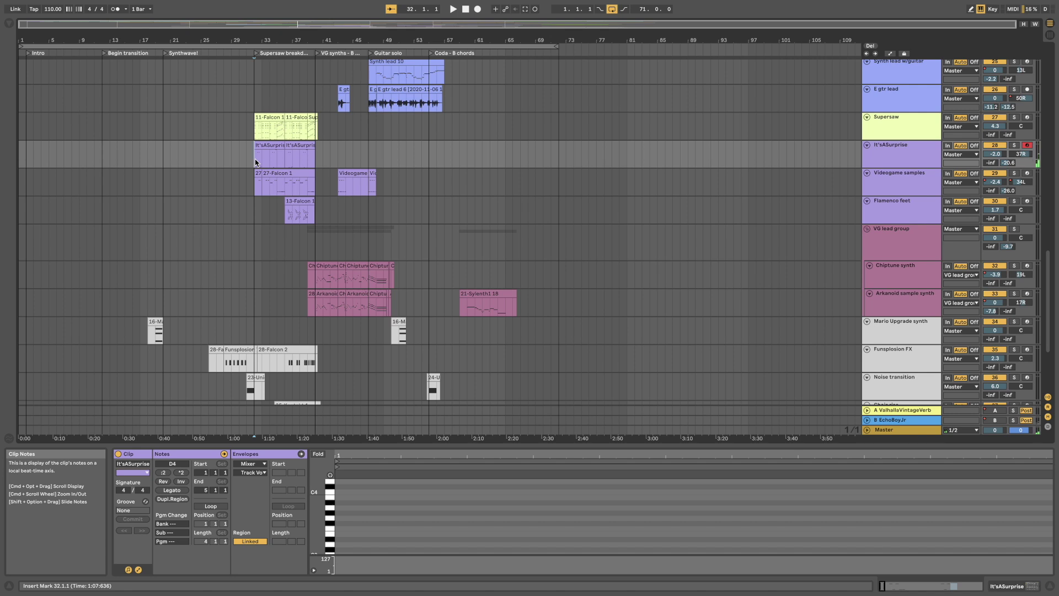
left_click(272, 189)
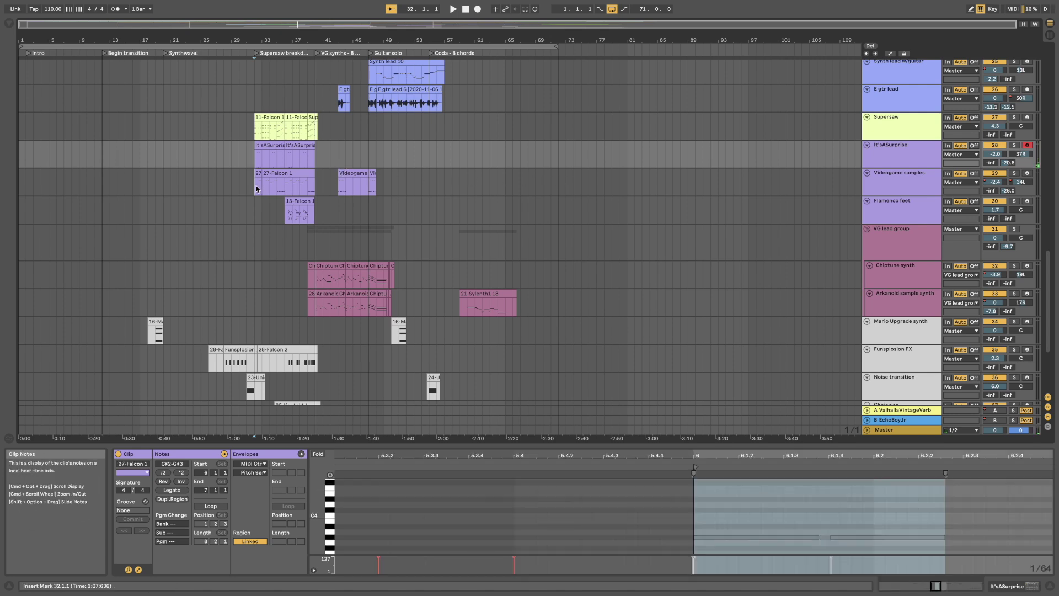
left_click(1025, 173)
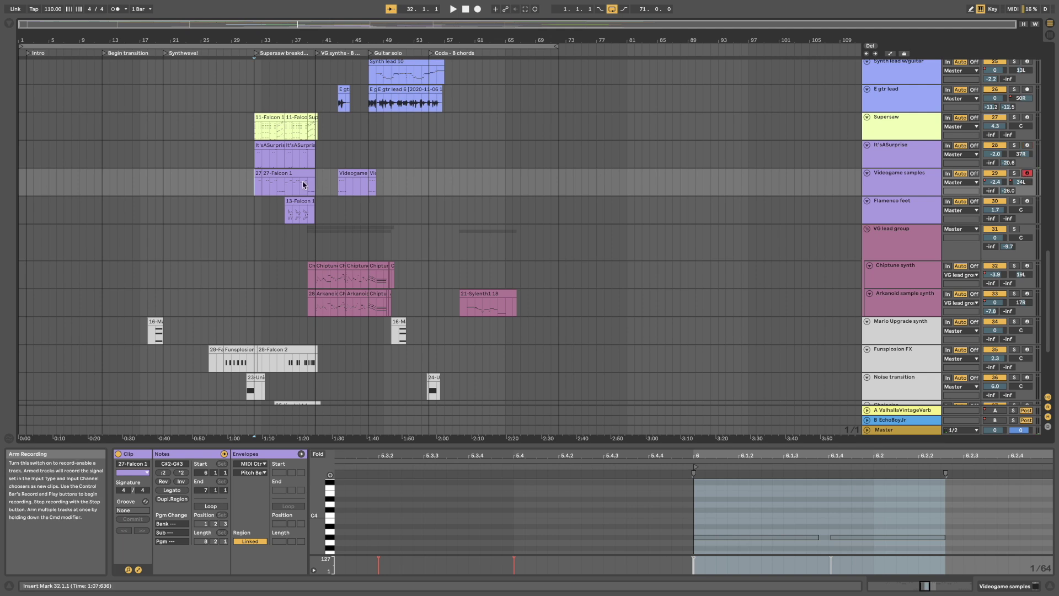
double_click(877, 188)
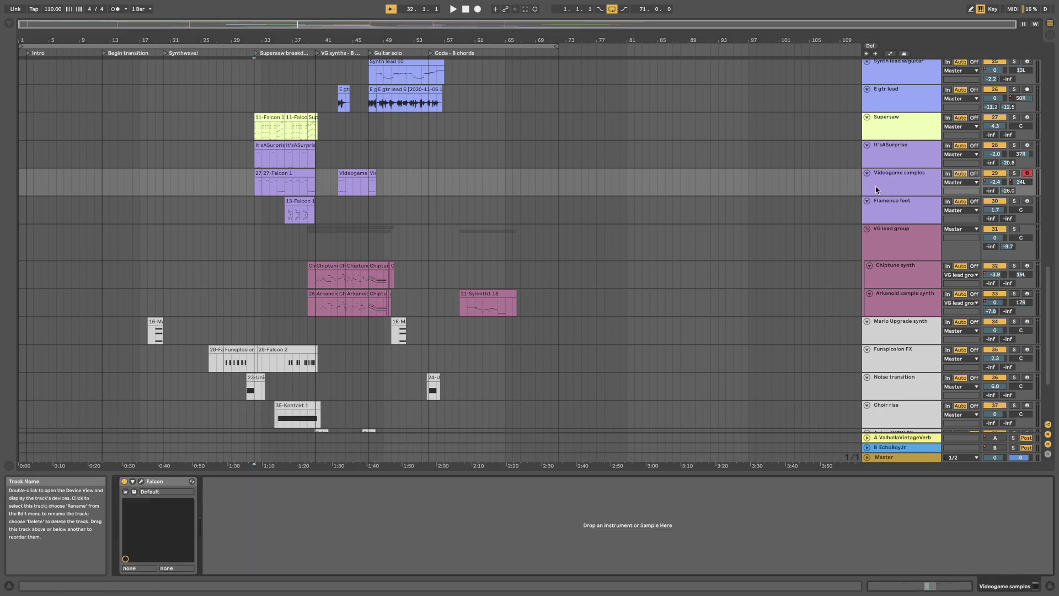
left_click(141, 481)
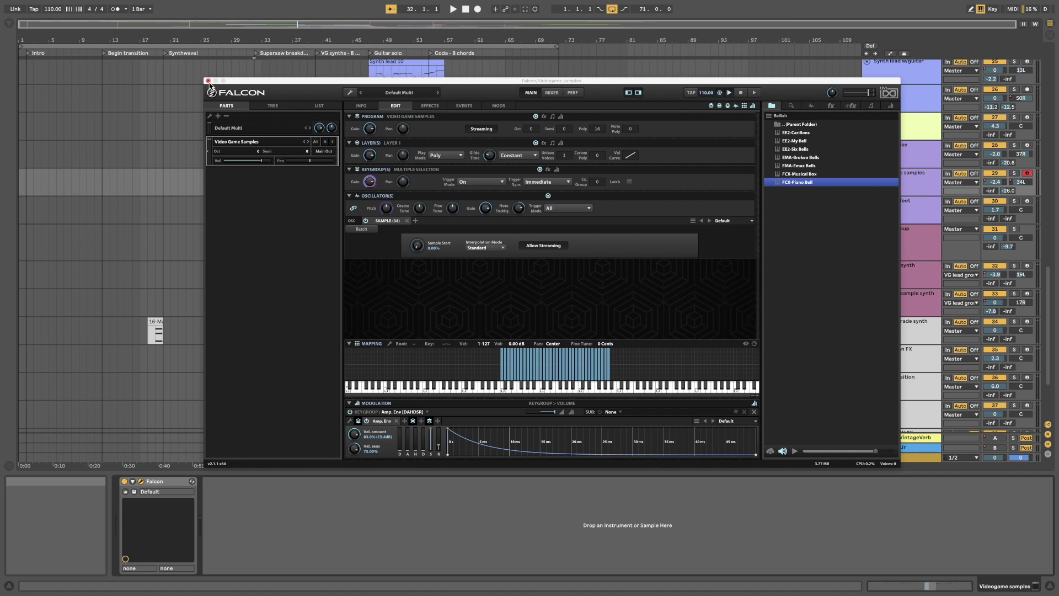
left_click(208, 81)
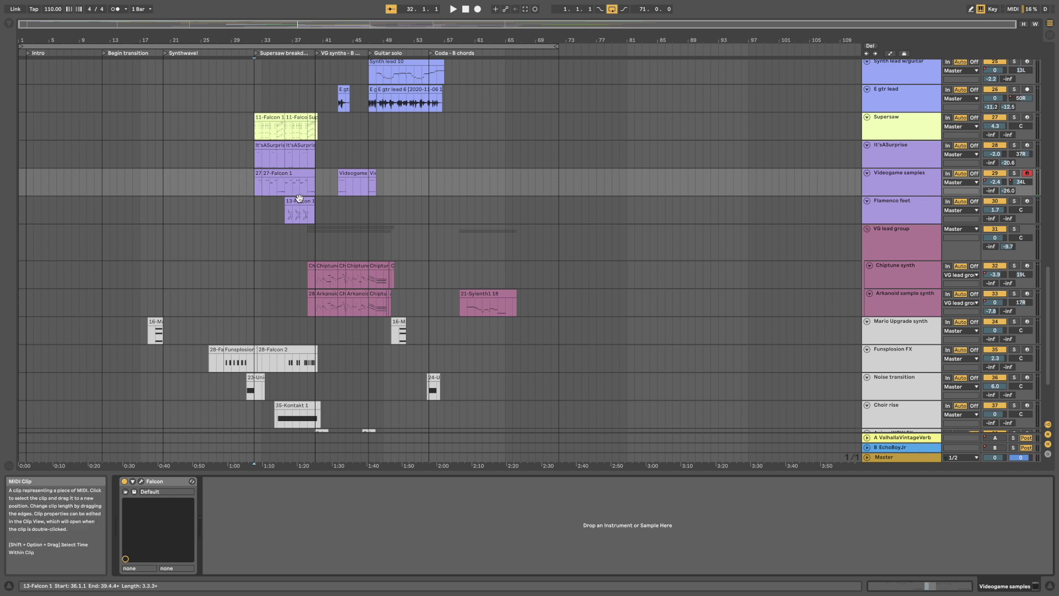
Solo the Flamenco feet track and play it from the start of its clip at bar 36
left_click(285, 212)
left_click(1014, 201)
key("space")
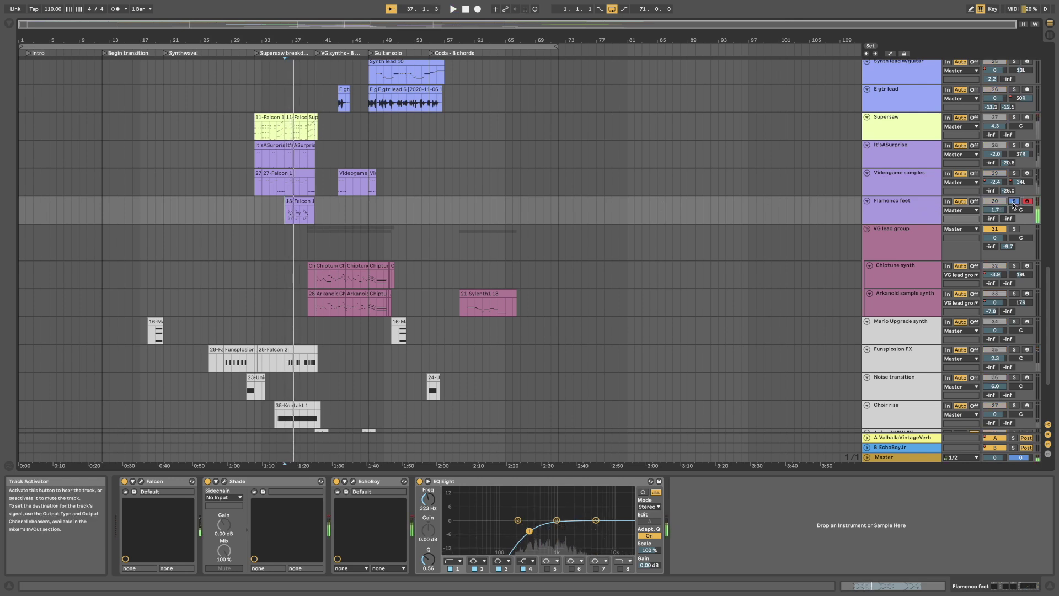
Audition the soloed Noise transition from bar 31 and the soloed Mario Upgrade synth from bar 19
scroll(474, 312, "down", 1)
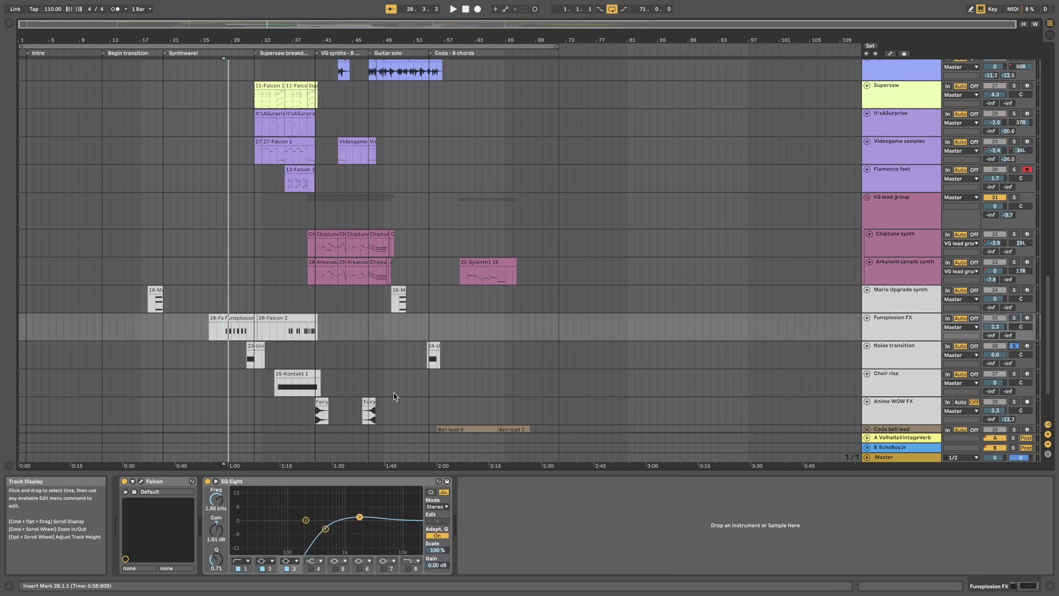
left_click(249, 363)
key("space")
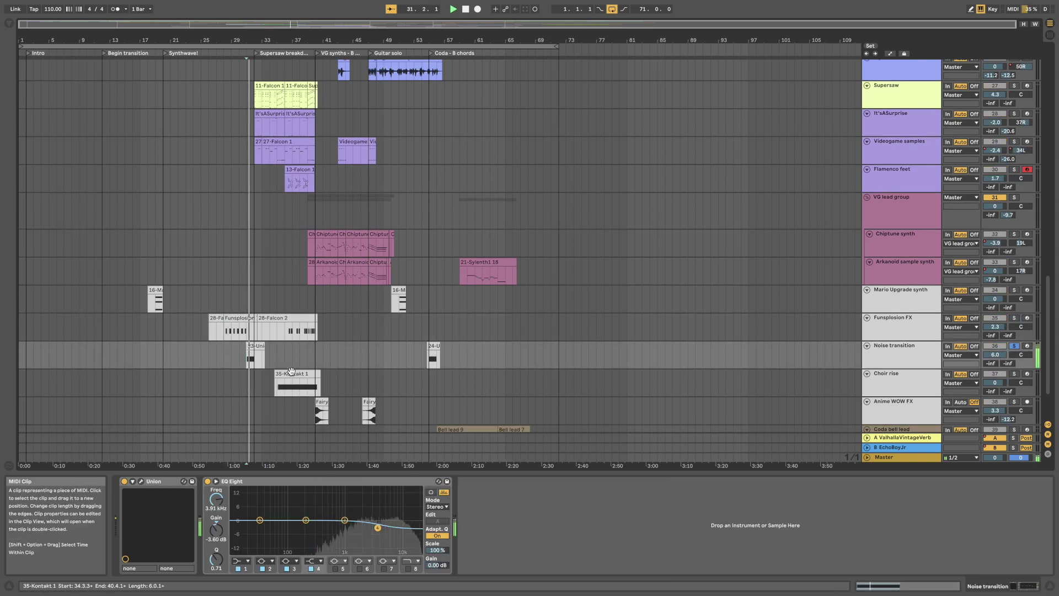
left_click(1015, 290)
left_click(158, 301)
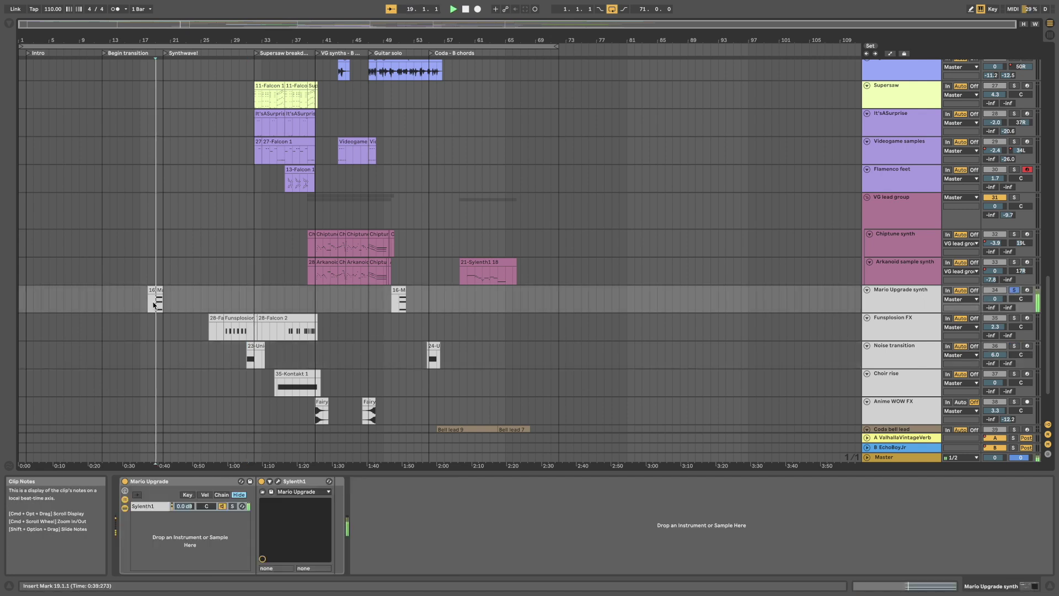
Solo the Choir rise track and play it from bar 35
left_click(1014, 374)
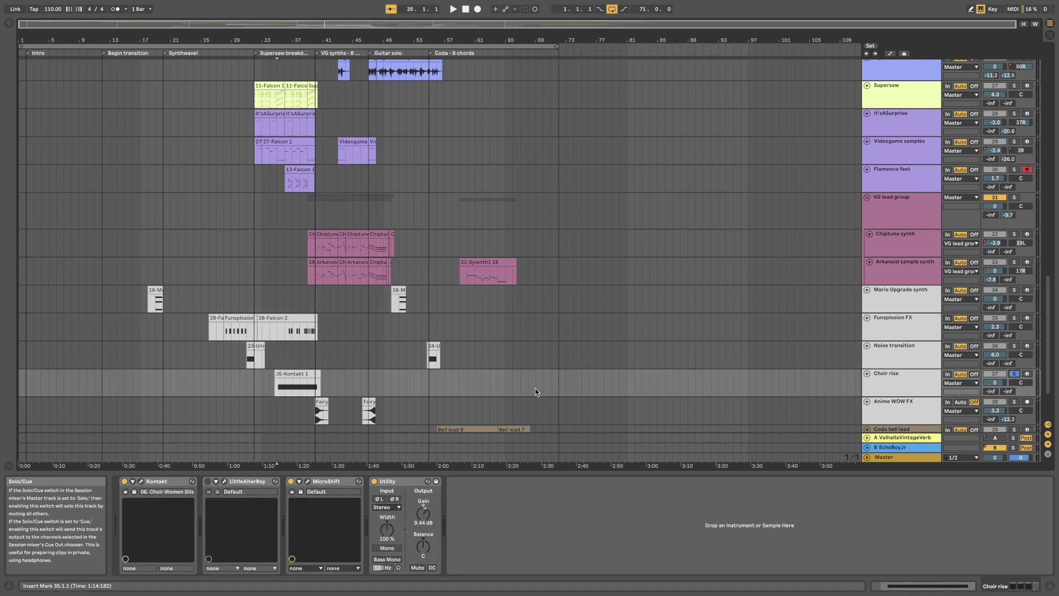
left_click(275, 386)
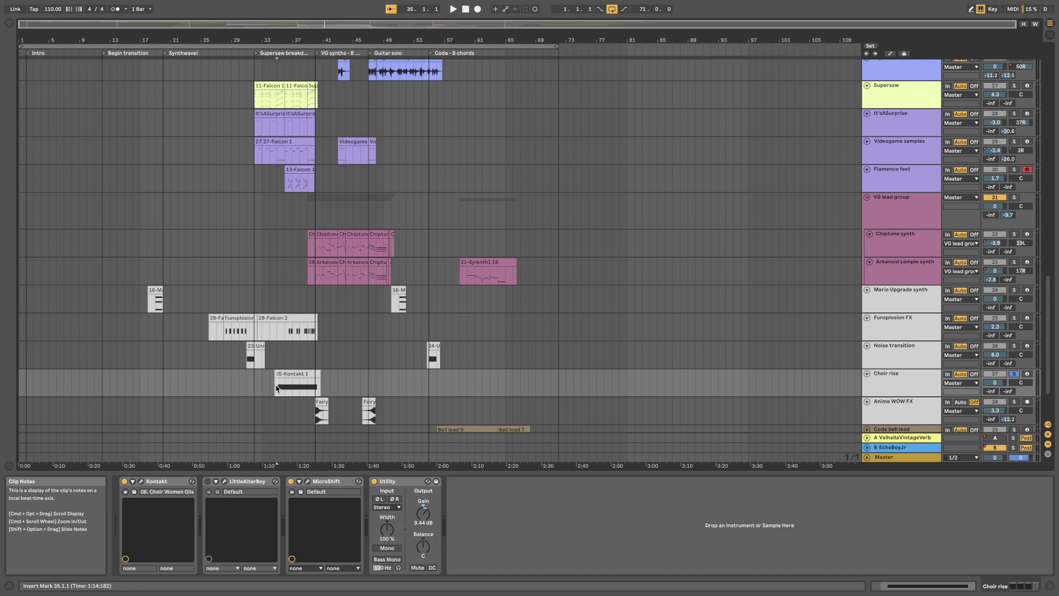
key("space")
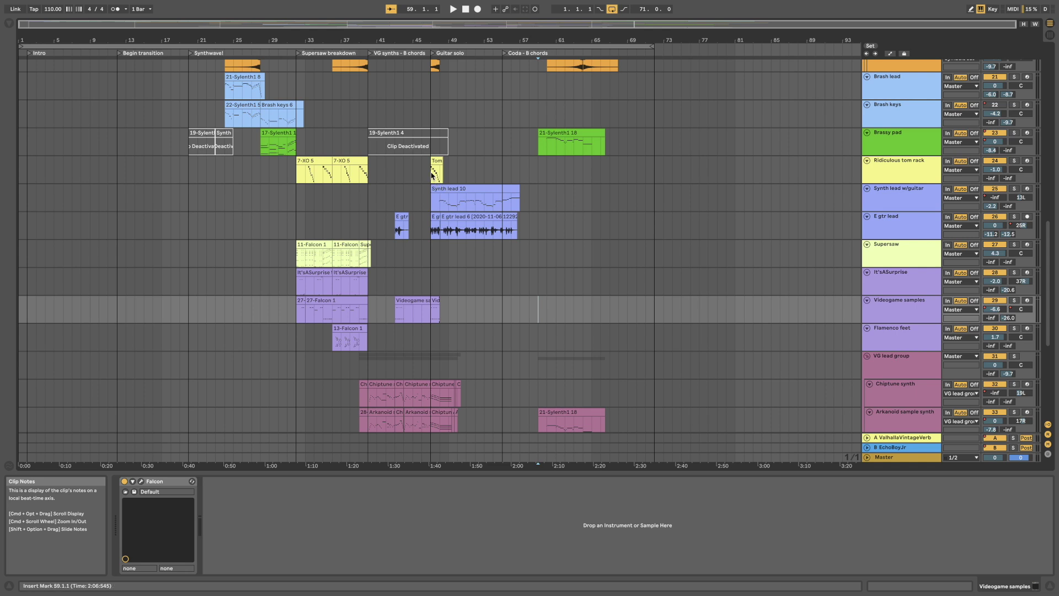
Zoom the arrangement in around the Guitar solo and audition the tom rack fill from bar 47
left_click(433, 174)
left_click_drag(440, 26, 439, 51)
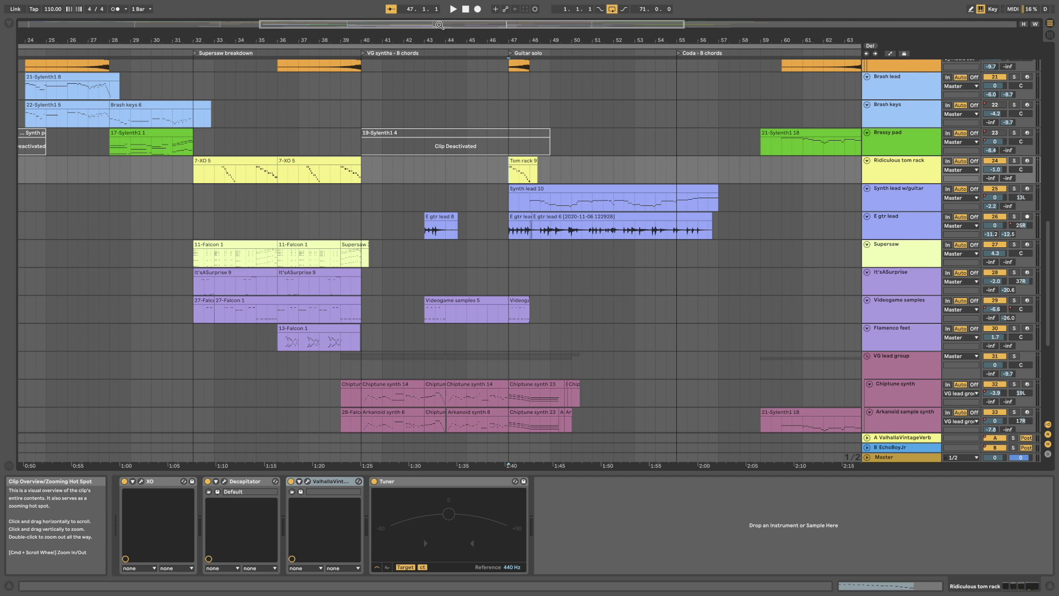
scroll(415, 175, "up", 5)
scroll(415, 175, "right", 3)
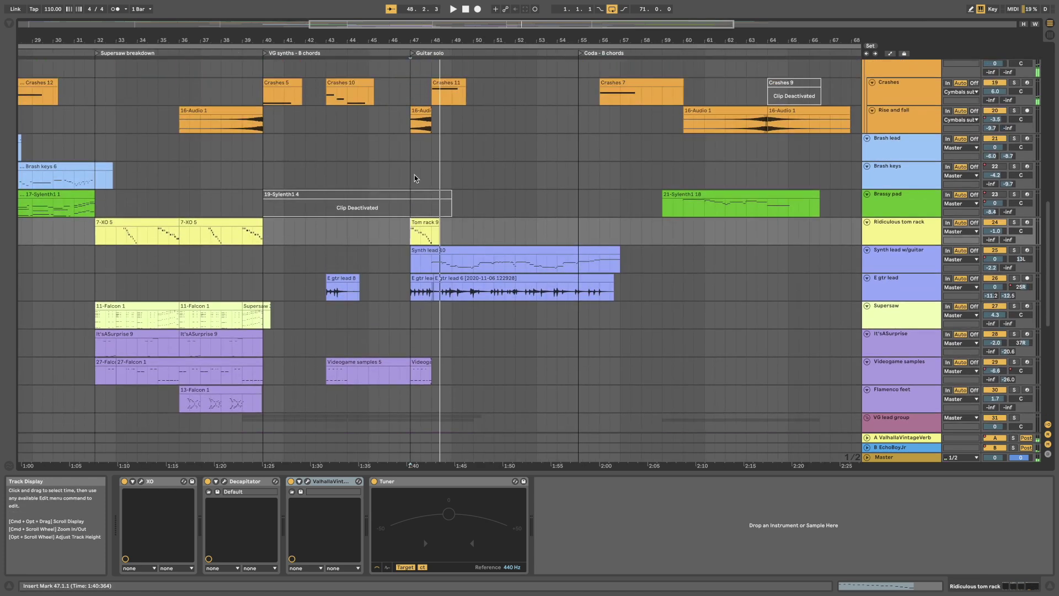
Show the Drums group's EQ Eight, sweep its low filter point to a higher frequency and play the Guitar solo from bar 47
scroll(415, 174, "up", 5)
left_click(877, 103)
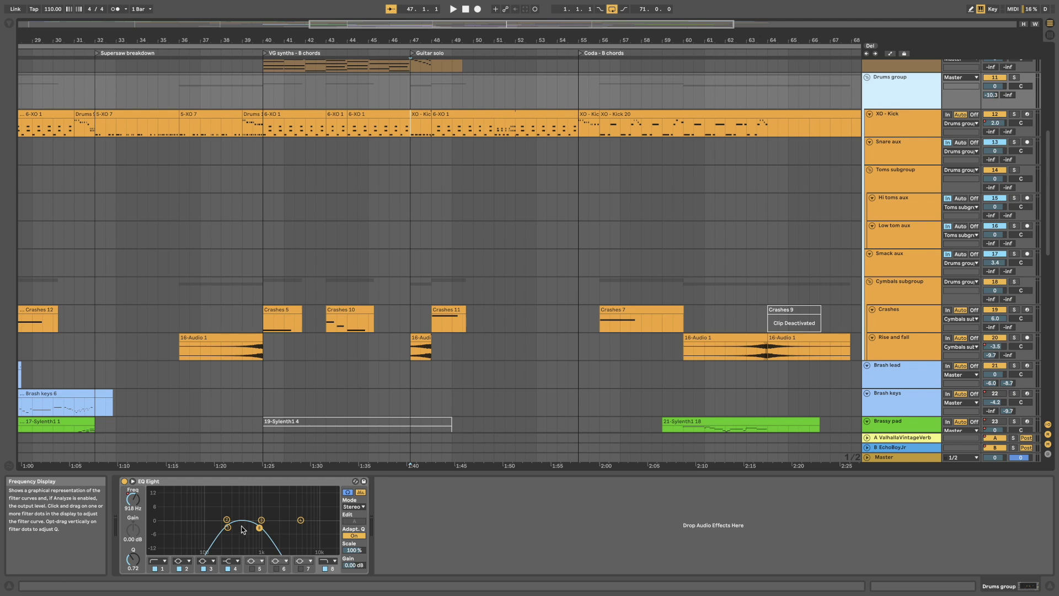
left_click_drag(228, 528, 275, 529)
key("space")
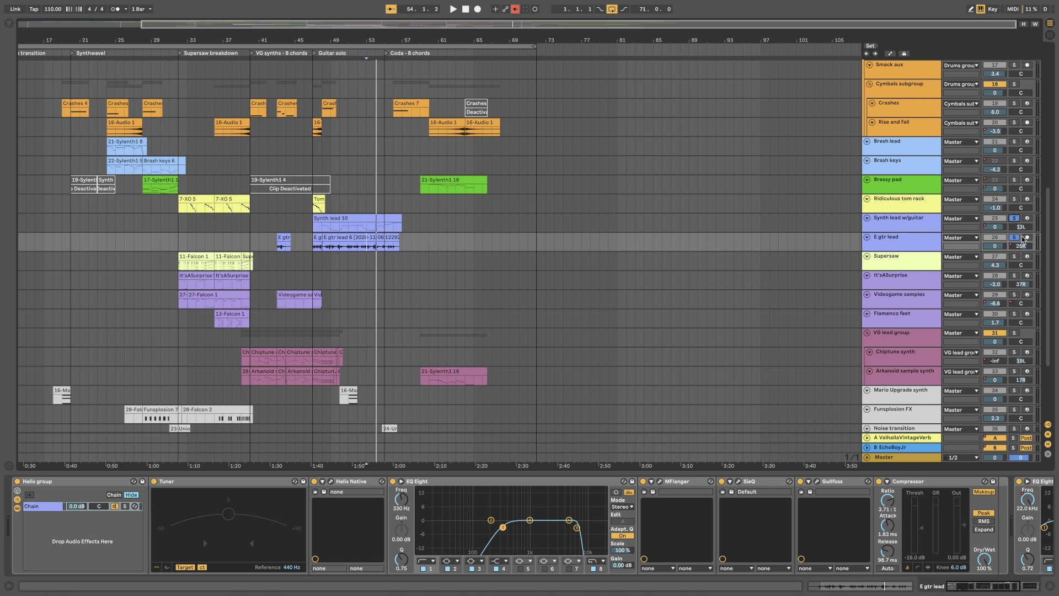
Set the start position to bar 53 and examine the amp and impulse response blocks in the E gtr lead's Helix Native
left_click(371, 250)
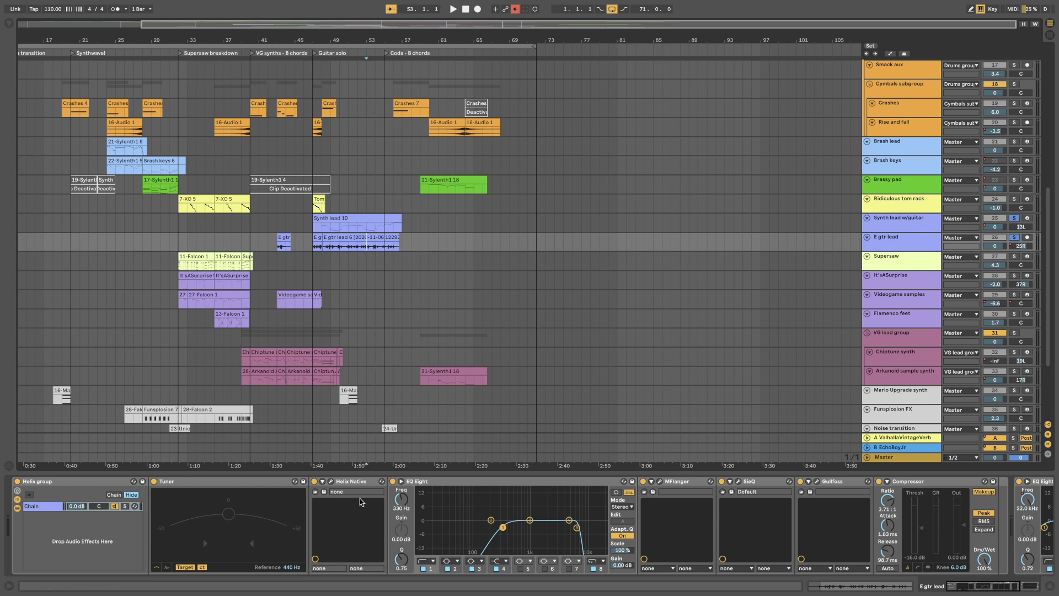
left_click(330, 482)
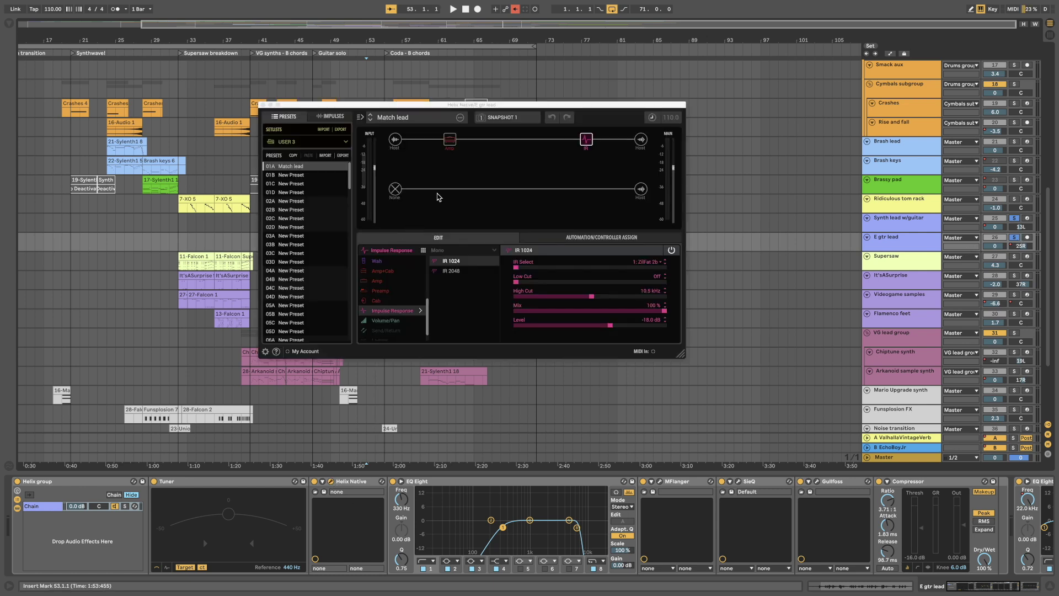
left_click(449, 139)
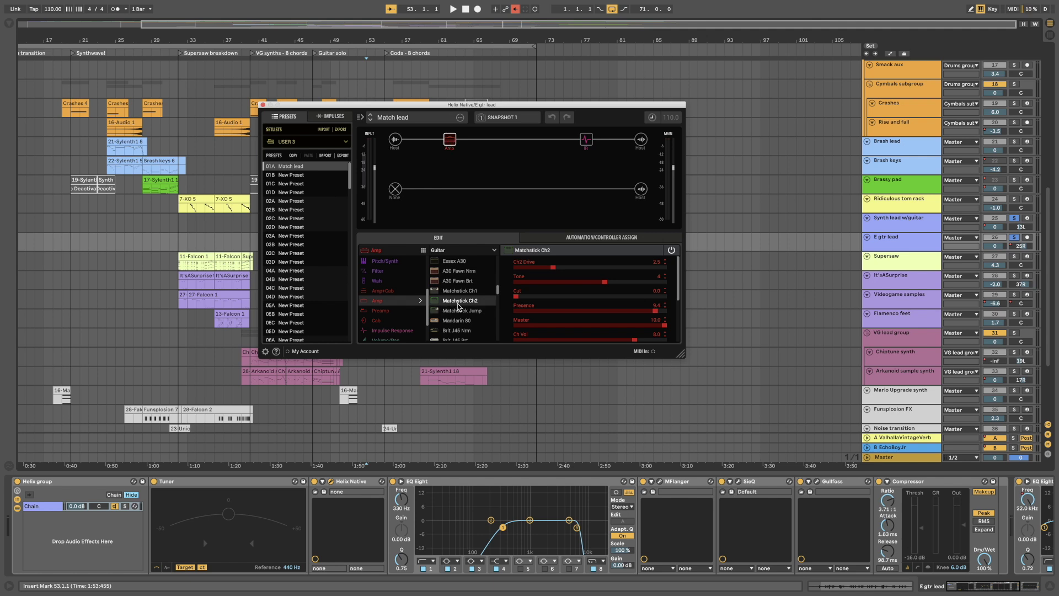
left_click(586, 140)
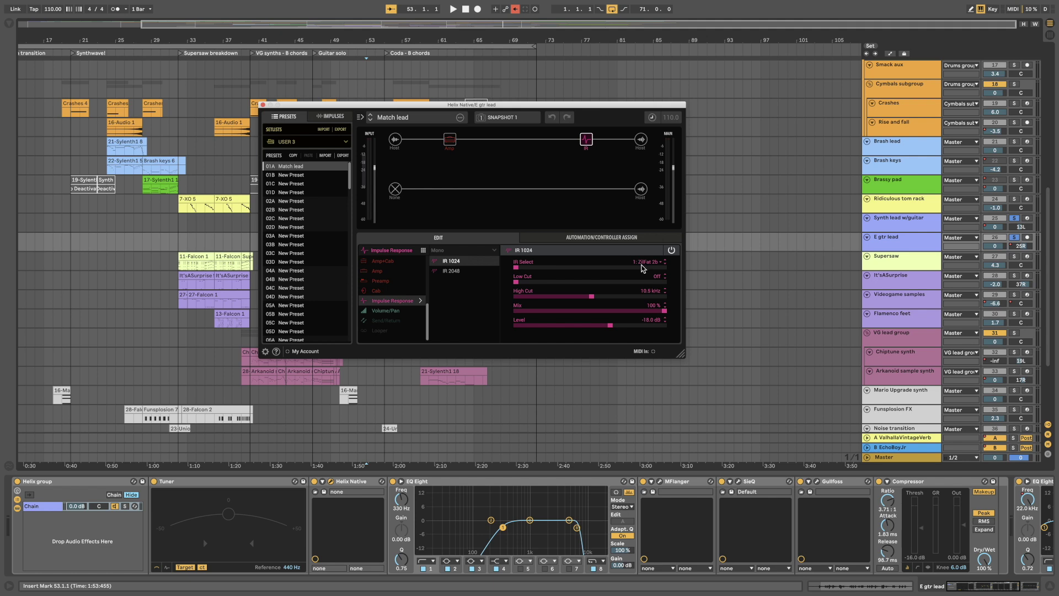
left_click(263, 104)
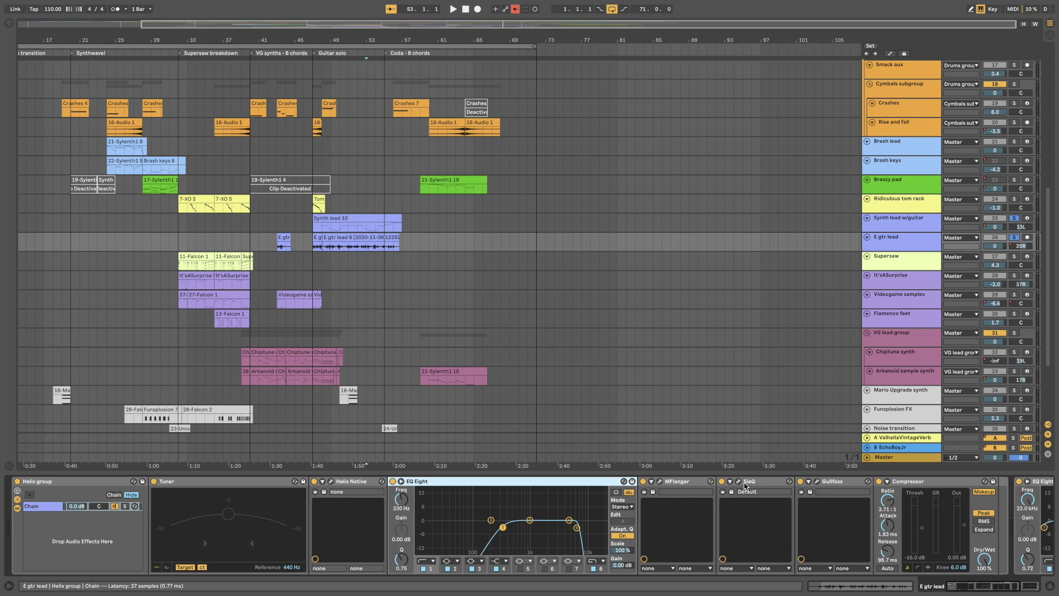
Review the Gullfoss and Compressor effects on the E gtr lead and play the soloed leads near the end of the Guitar solo
left_click(835, 484)
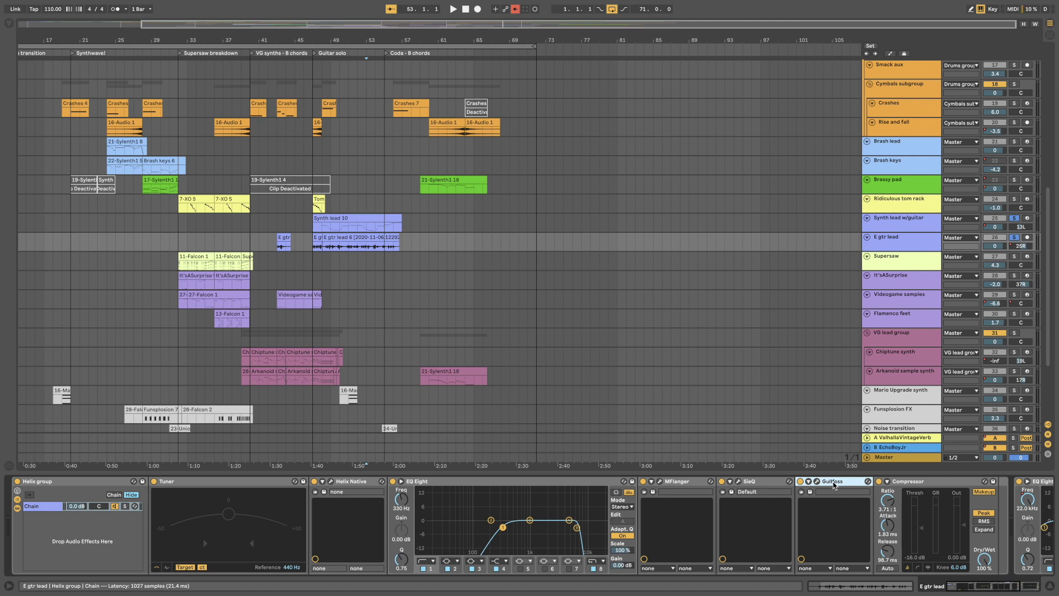
scroll(831, 485, "right", 3)
left_click(830, 486)
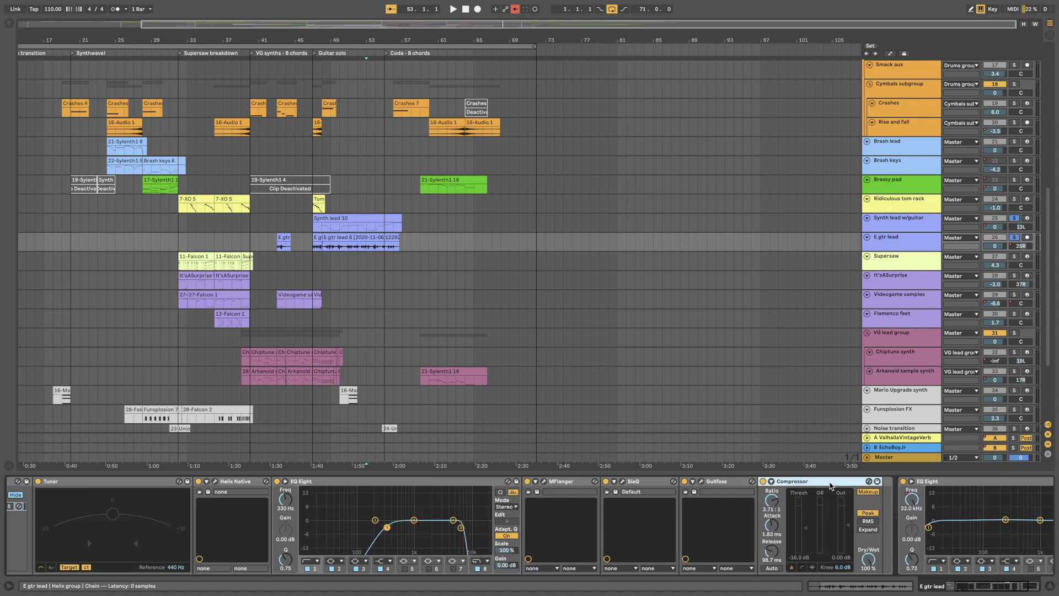
scroll(831, 486, "right", 2)
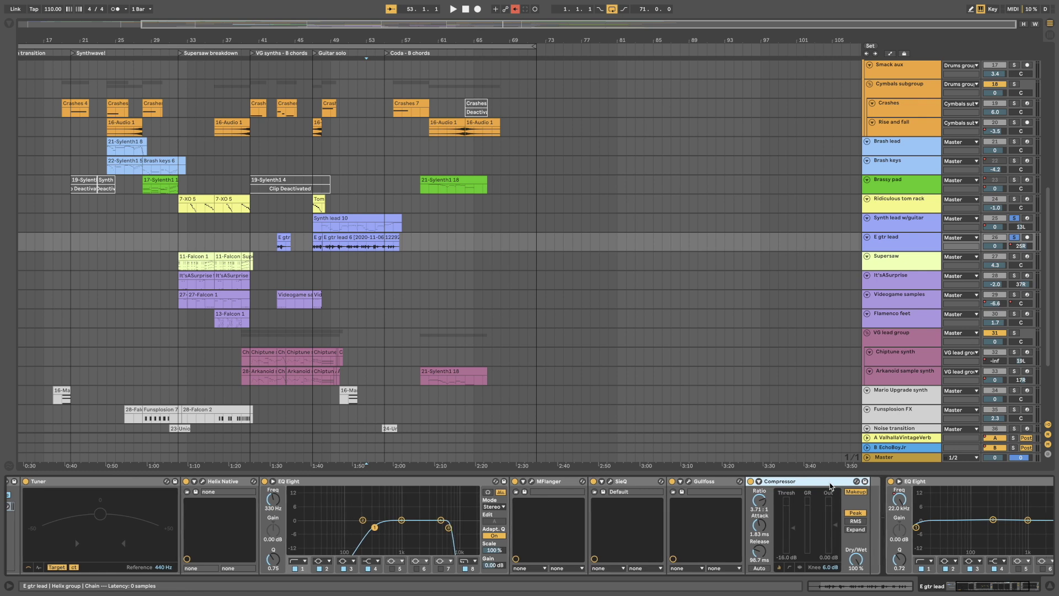
left_click(377, 232)
key("space")
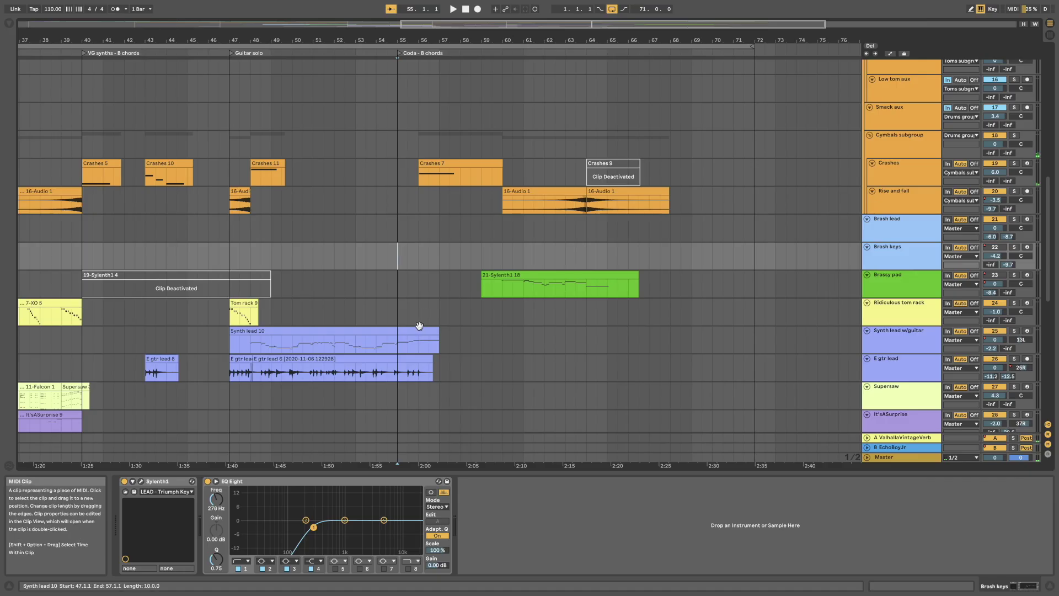
Play the soloed Coda bell lead from bar 56 and solo the Coda pad track
scroll(419, 326, "down", 12)
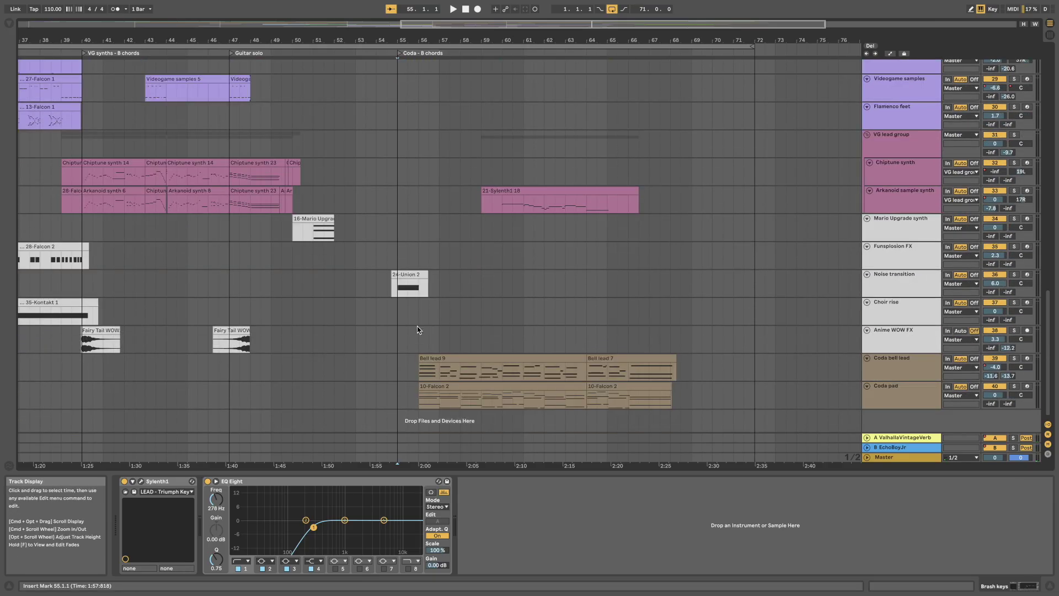
left_click(420, 361)
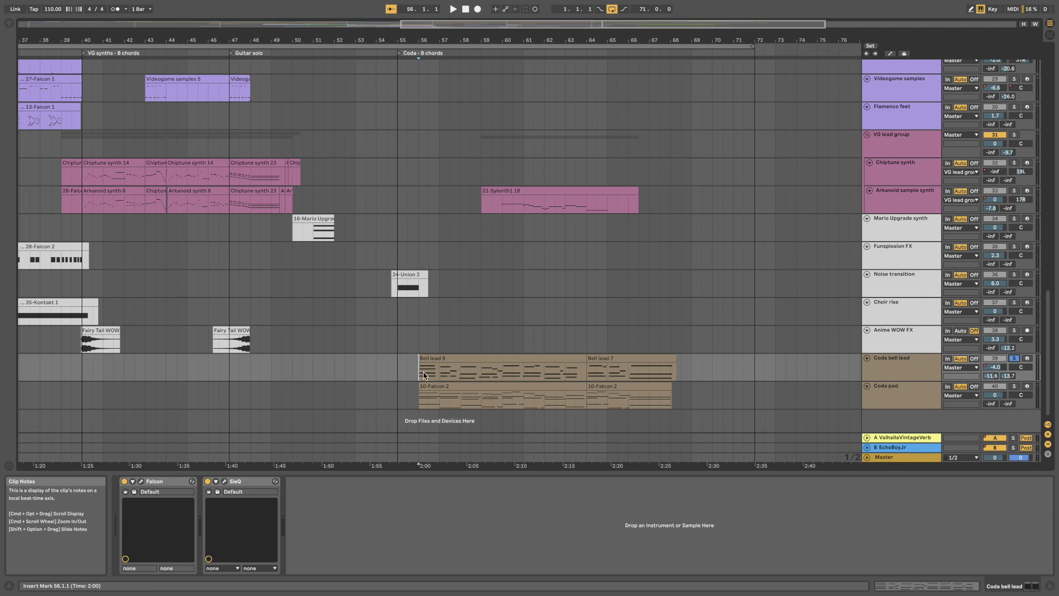
key("space")
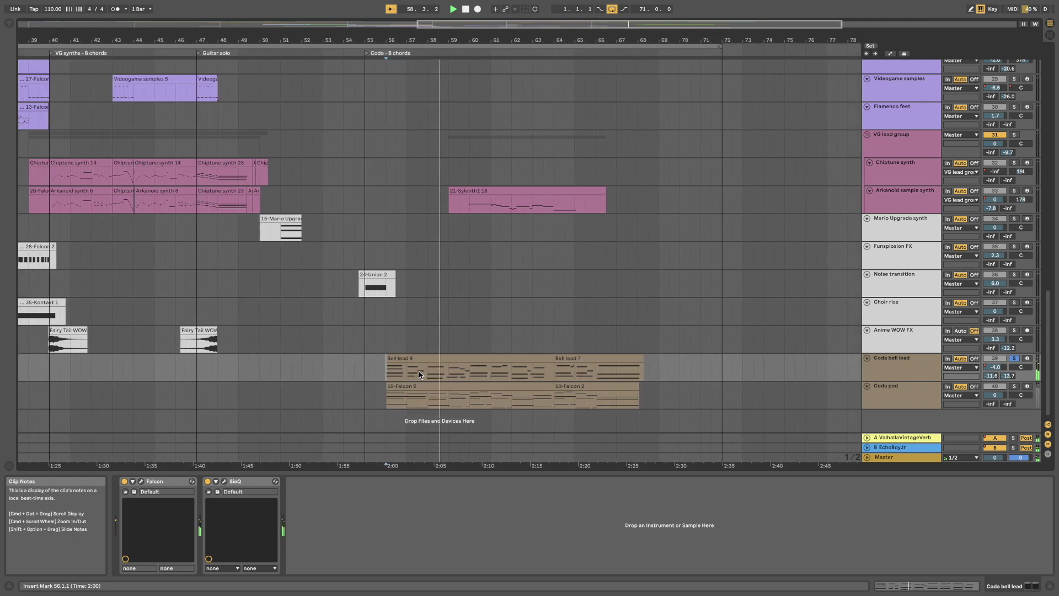
left_click(1014, 387)
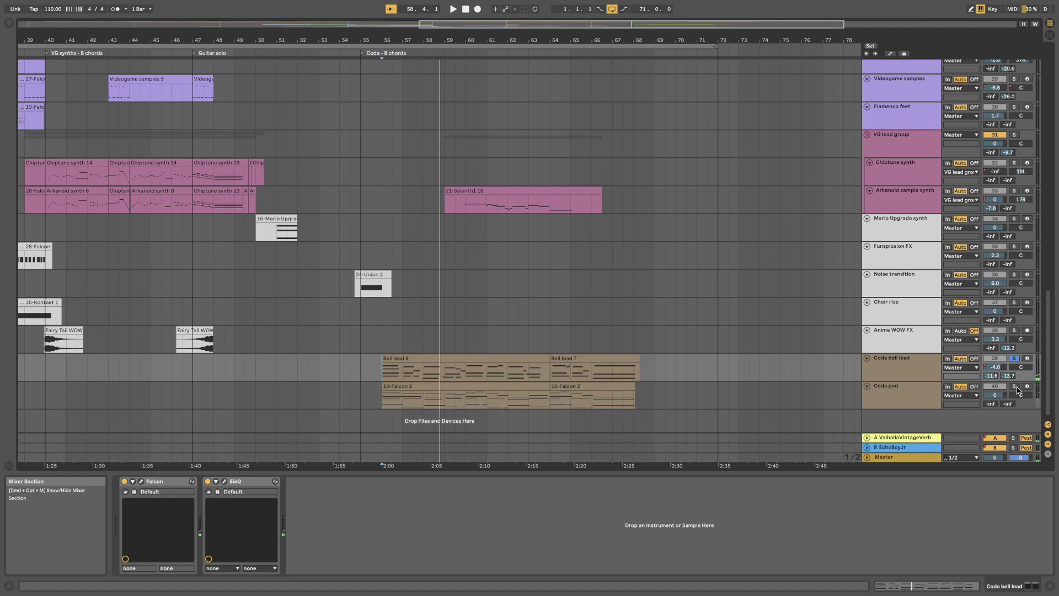
Play the soloed Coda pad track from bar 56
left_click(382, 402)
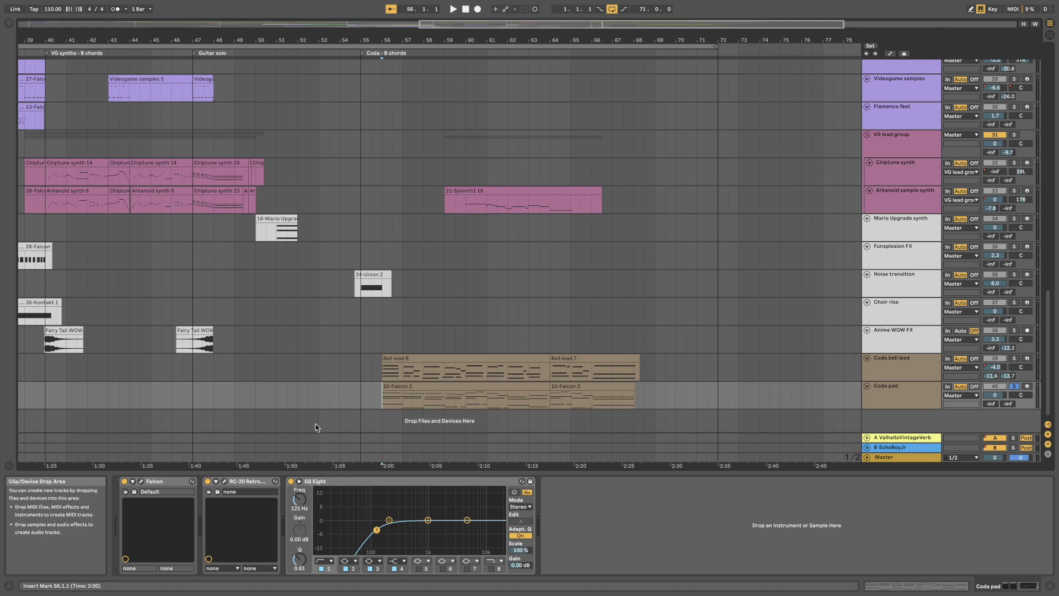
key("space")
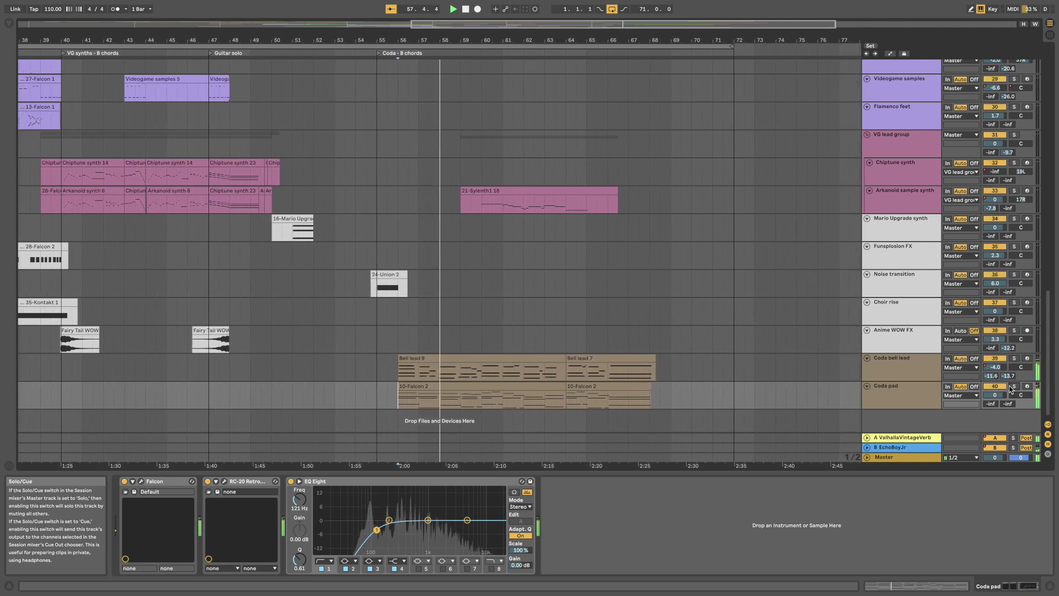
Solo the Low tom aux track in the Toms subgroup and play it from bar 56
scroll(794, 320, "up", 1)
scroll(793, 326, "up", 20)
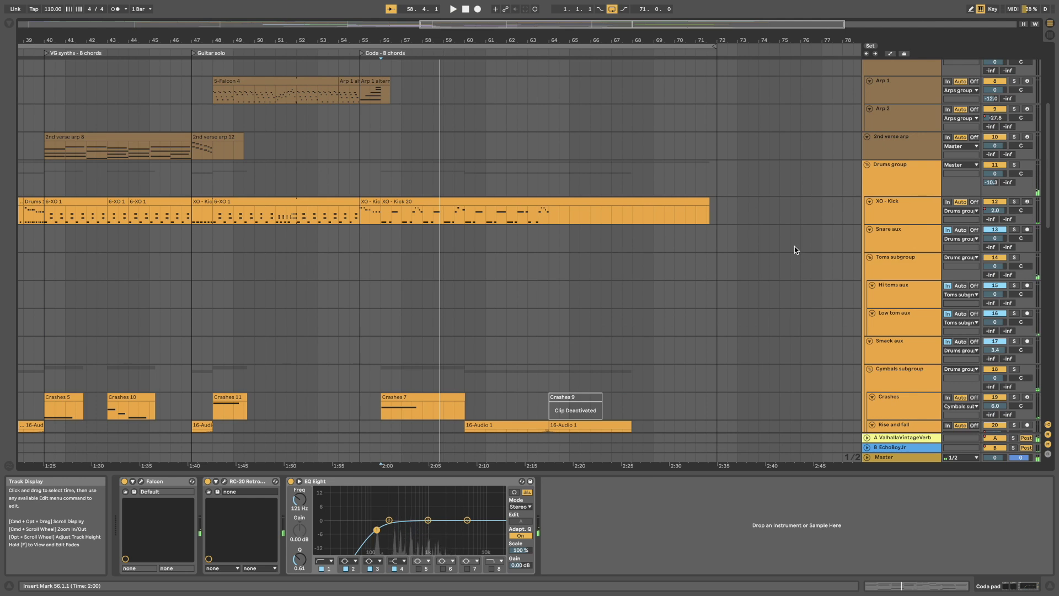
scroll(881, 303, "down", 3)
left_click(903, 243)
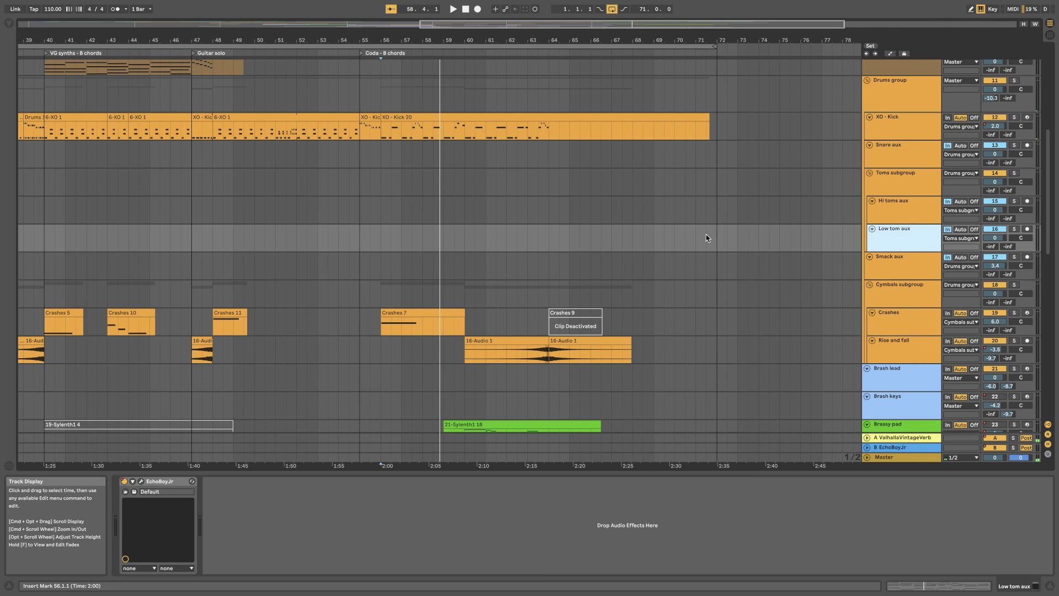
left_click(1014, 229)
left_click(386, 221)
key("space")
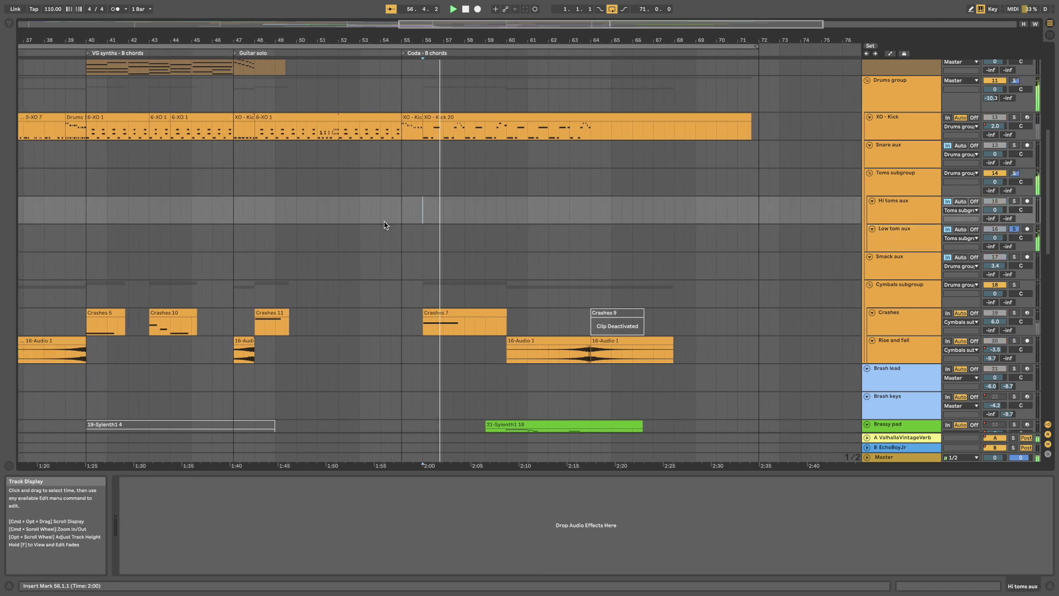
Examine the ValhallaVintageVerb plug-in on return A, audition that return soloed from bar 27, and close the plug-in window
scroll(606, 231, "down", 2)
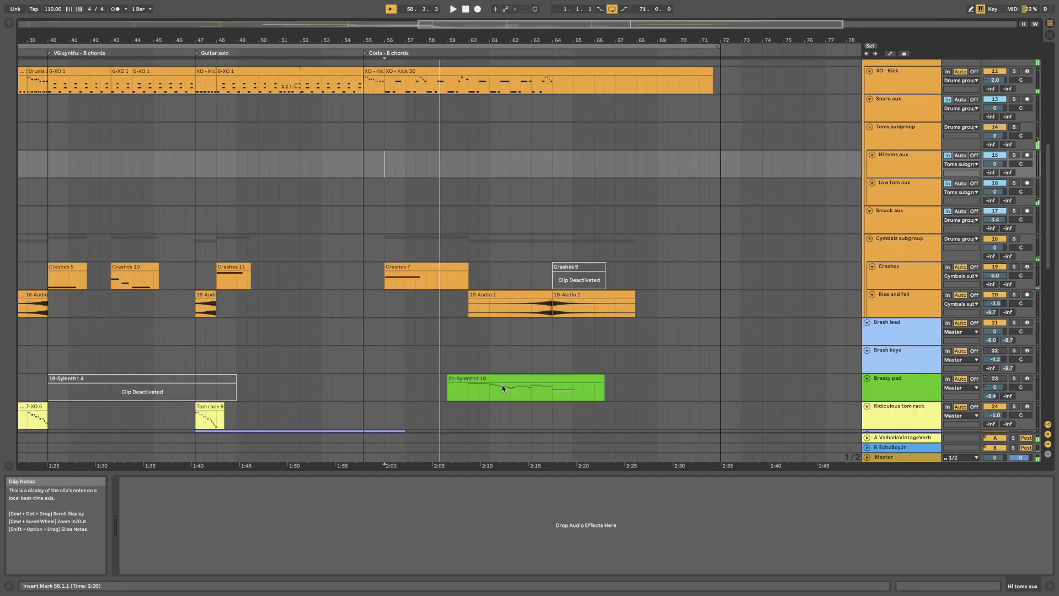
scroll(428, 351, "down", 6)
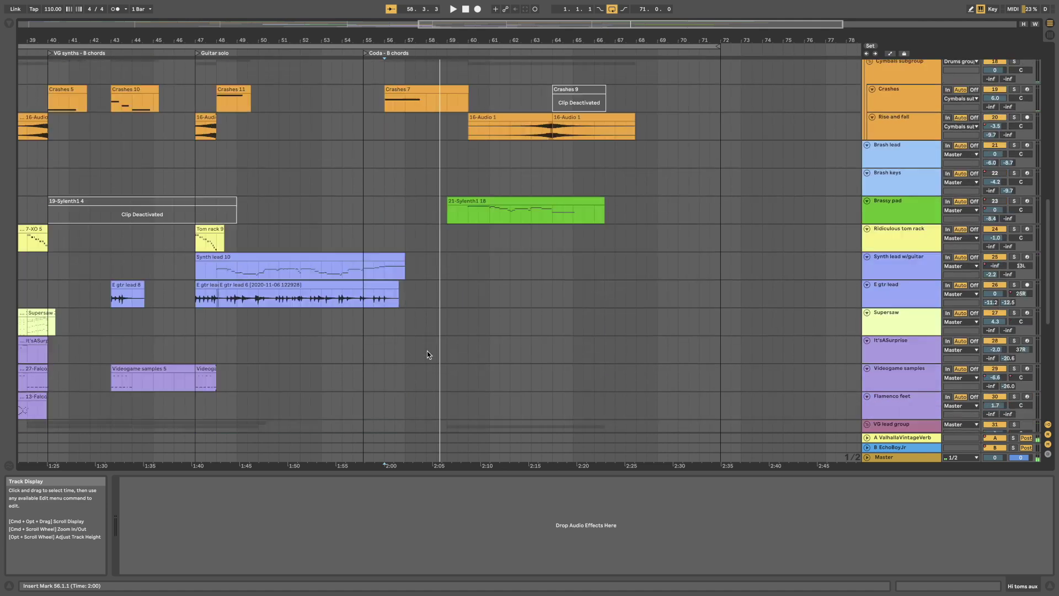
scroll(428, 351, "down", 6)
scroll(427, 351, "down", 3)
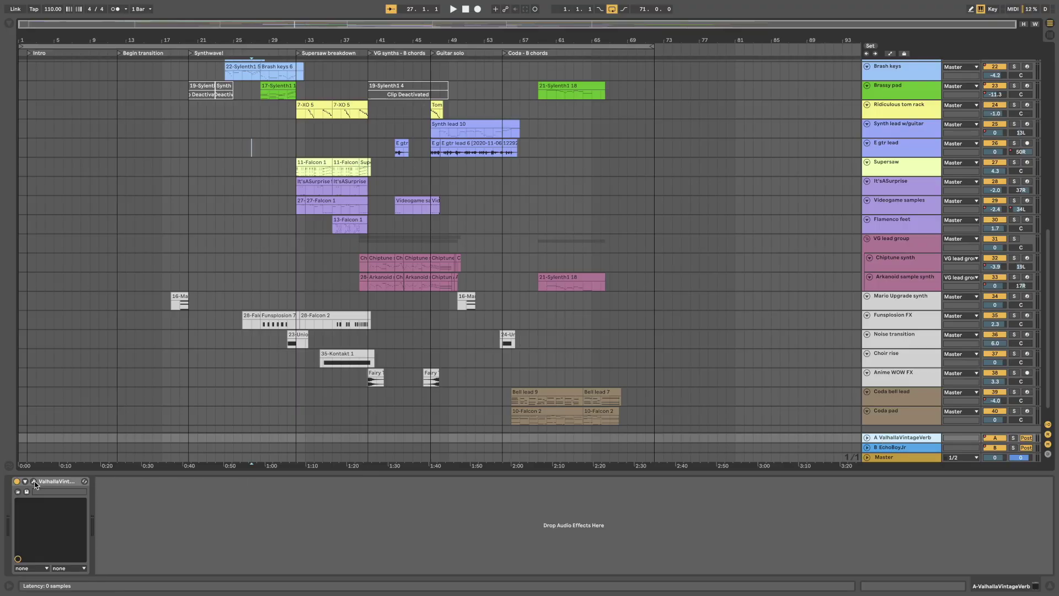
left_click(33, 481)
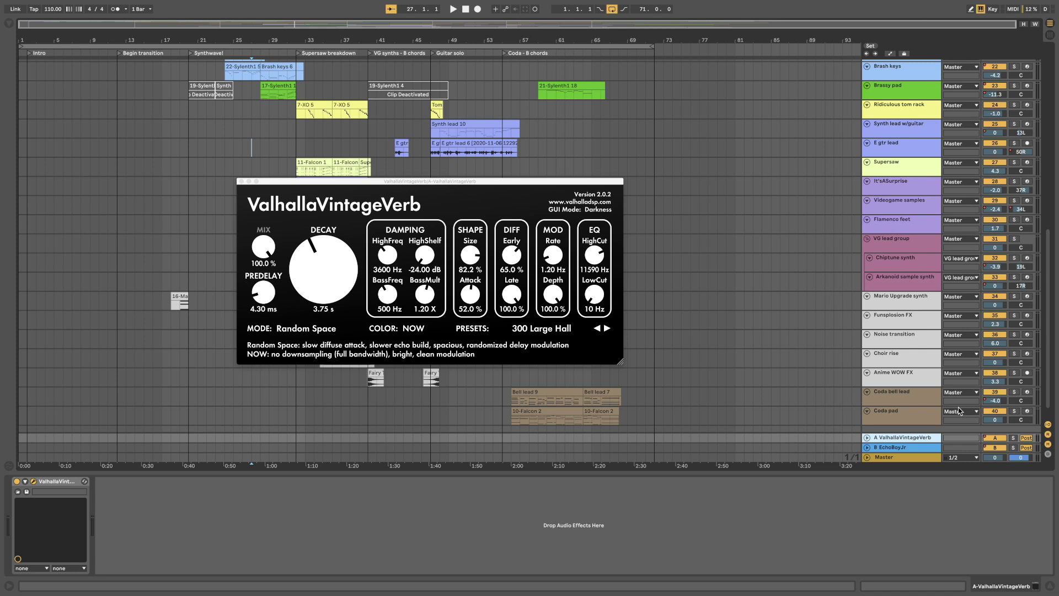
left_click(1014, 438)
key("space")
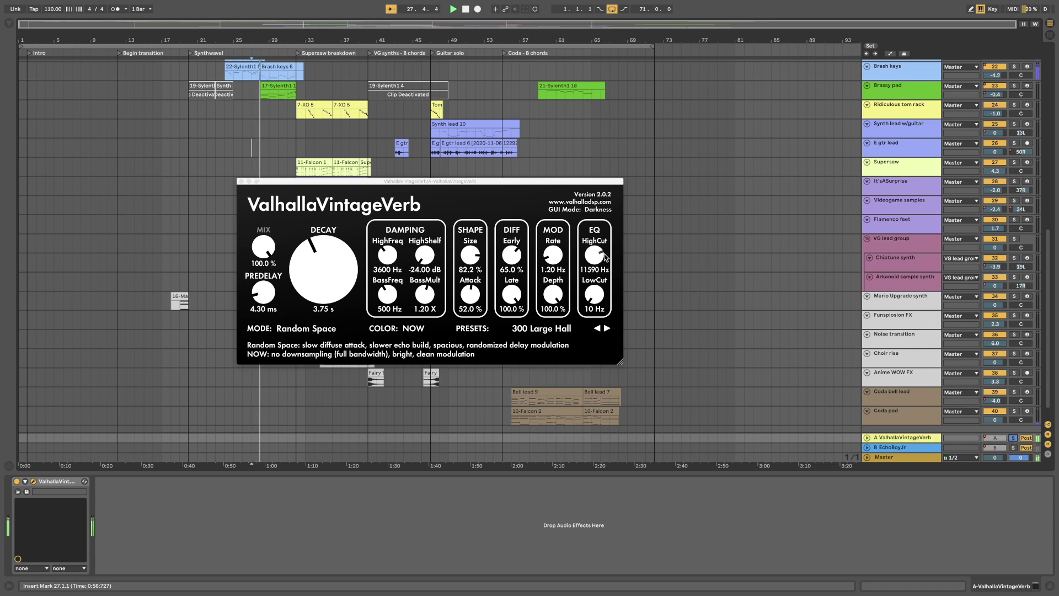
key("space")
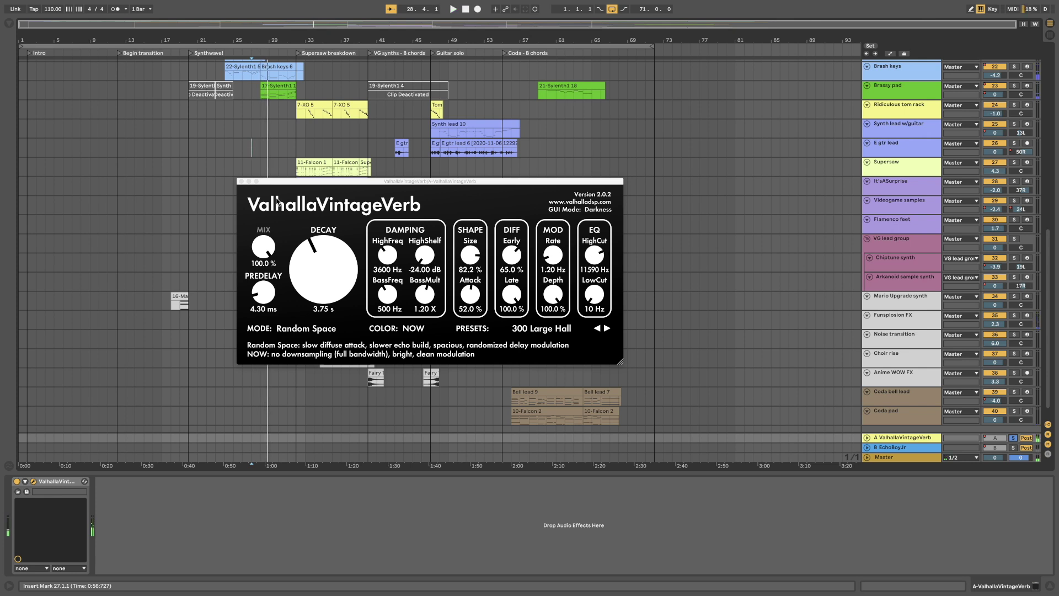
left_click(241, 181)
Solo the EchoBoyJr return, show its device, and unsolo it again
left_click(1013, 447)
left_click(924, 451)
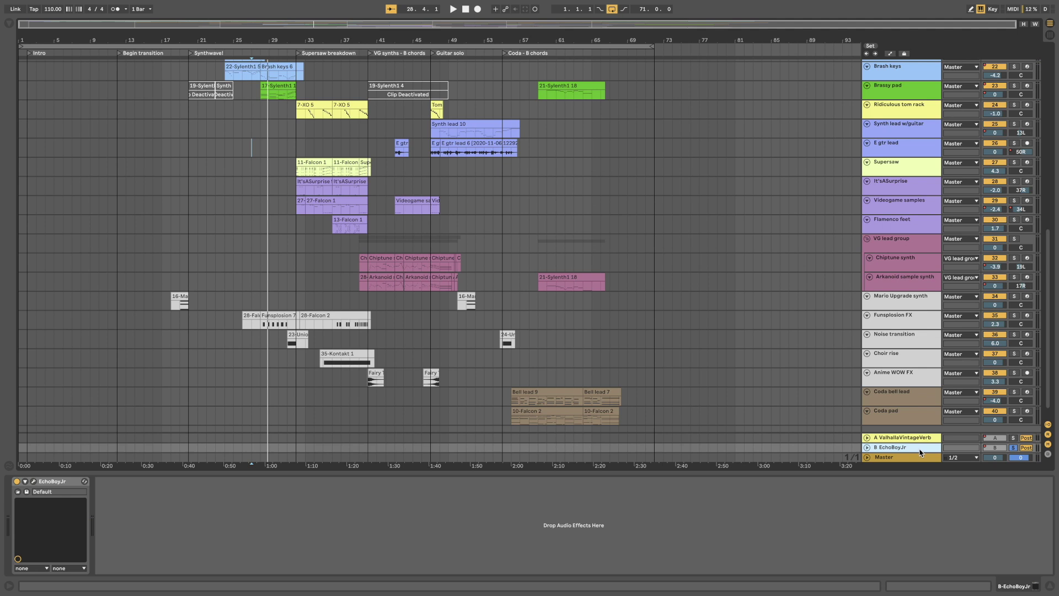
left_click(1012, 448)
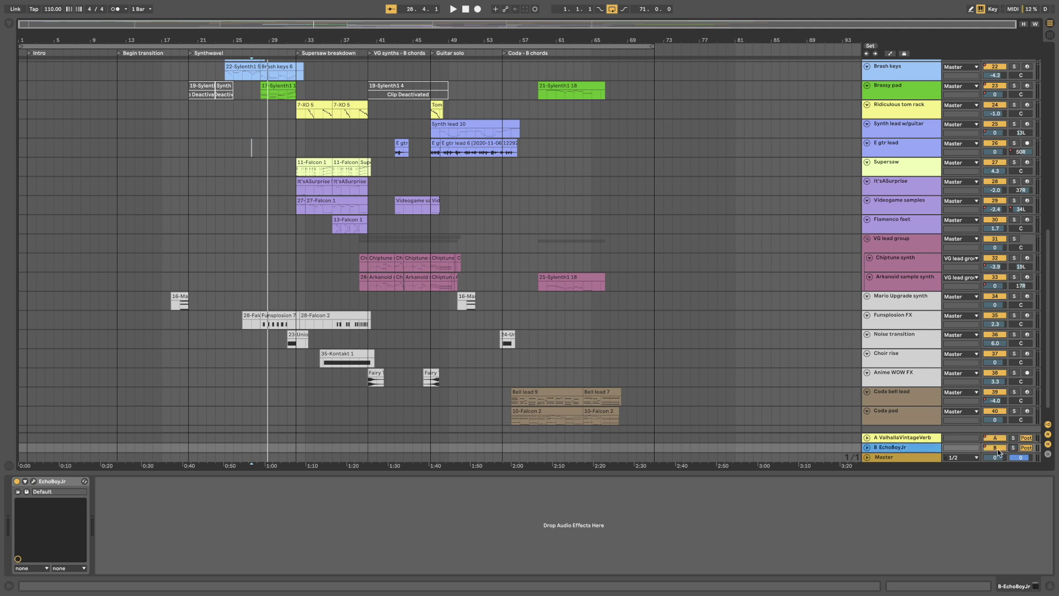
Show the Master track's effect chain and review its Compressor and ToTape6 devices
left_click(910, 457)
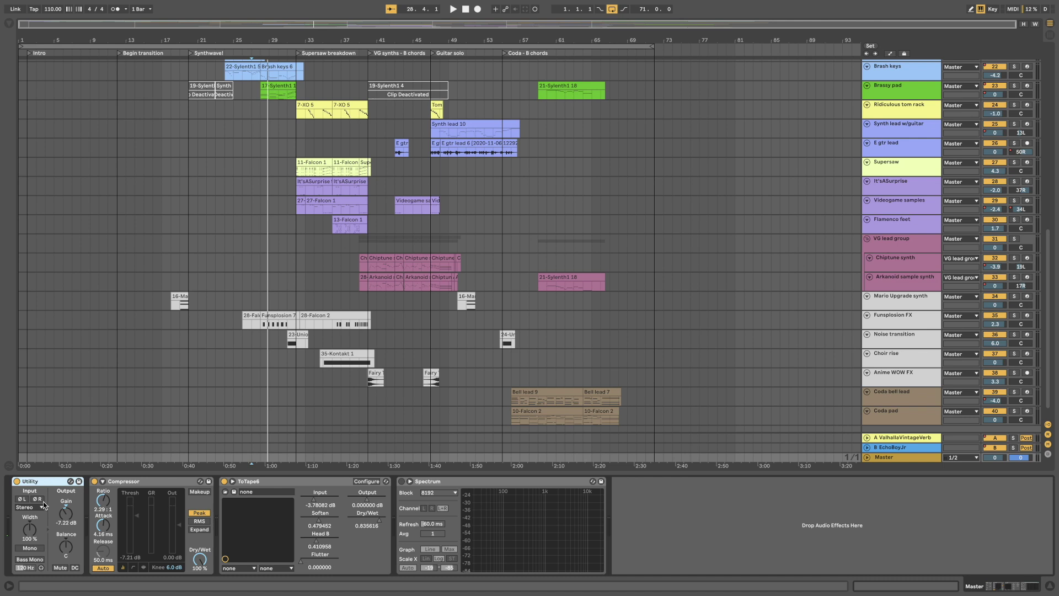
left_click(124, 485)
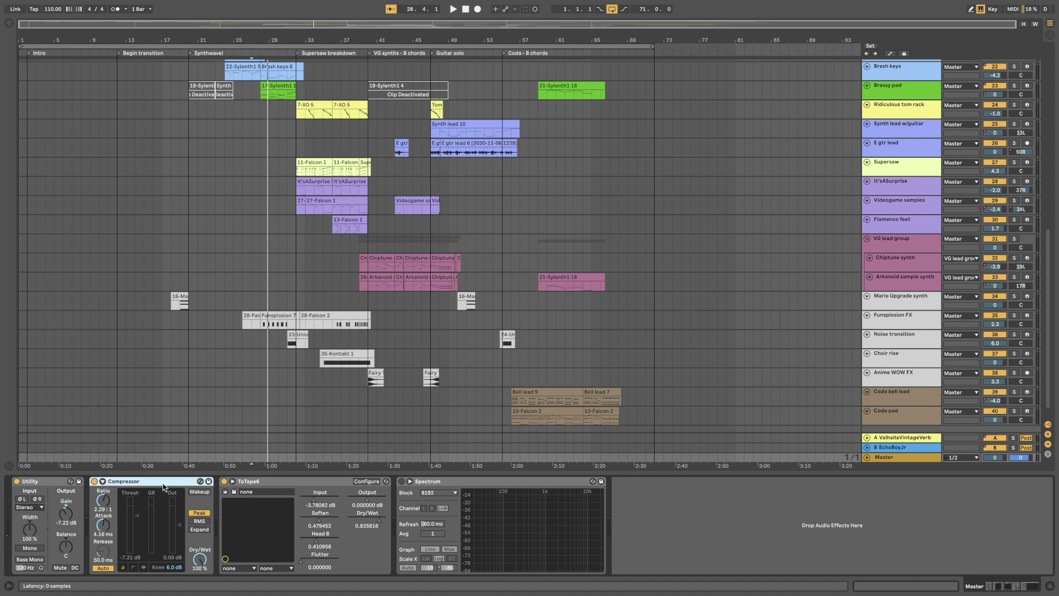
left_click(251, 485)
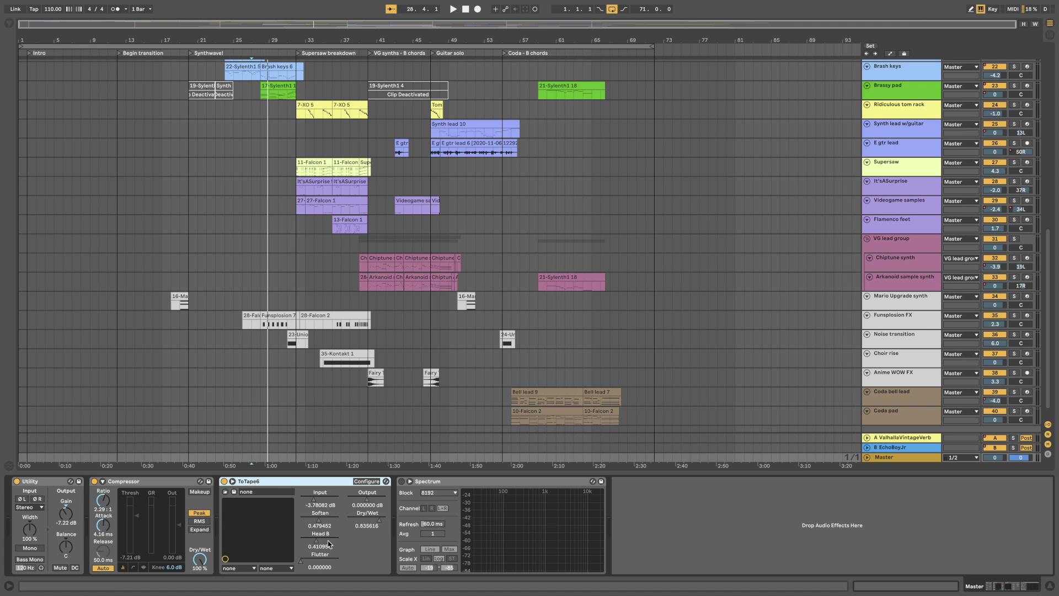
Play the full mix from bar 20 and compare the Master's ToTape6 effect switched off and on
left_click(190, 343)
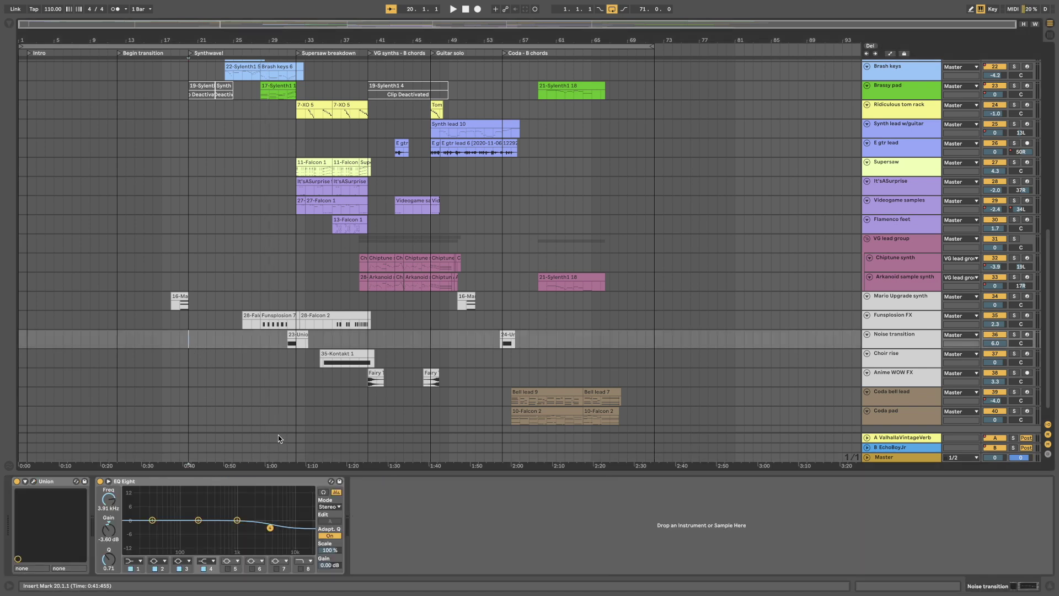
left_click(932, 457)
key("space")
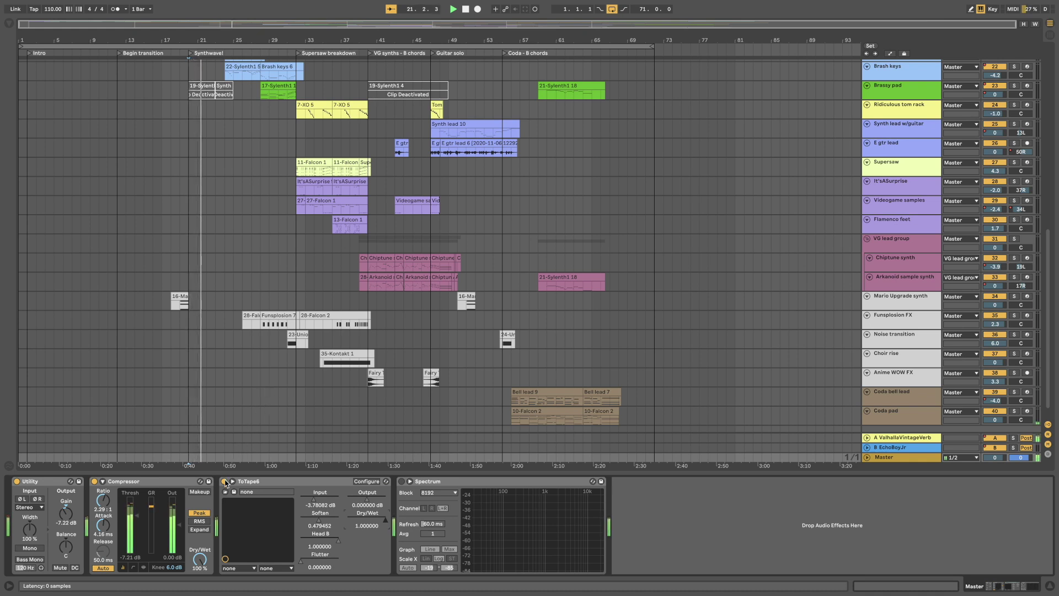
left_click(225, 483)
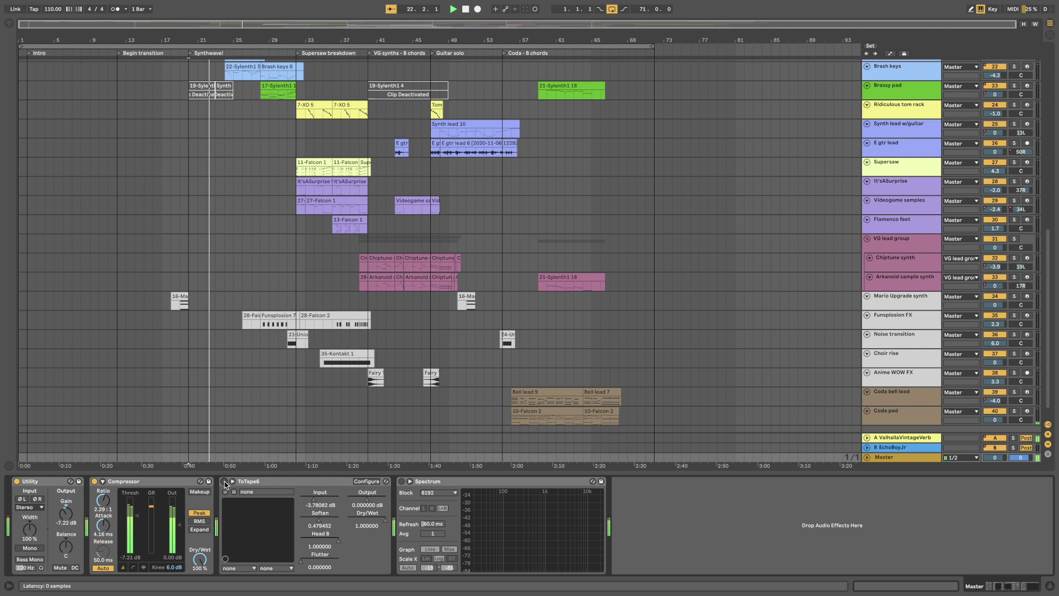
left_click(224, 482)
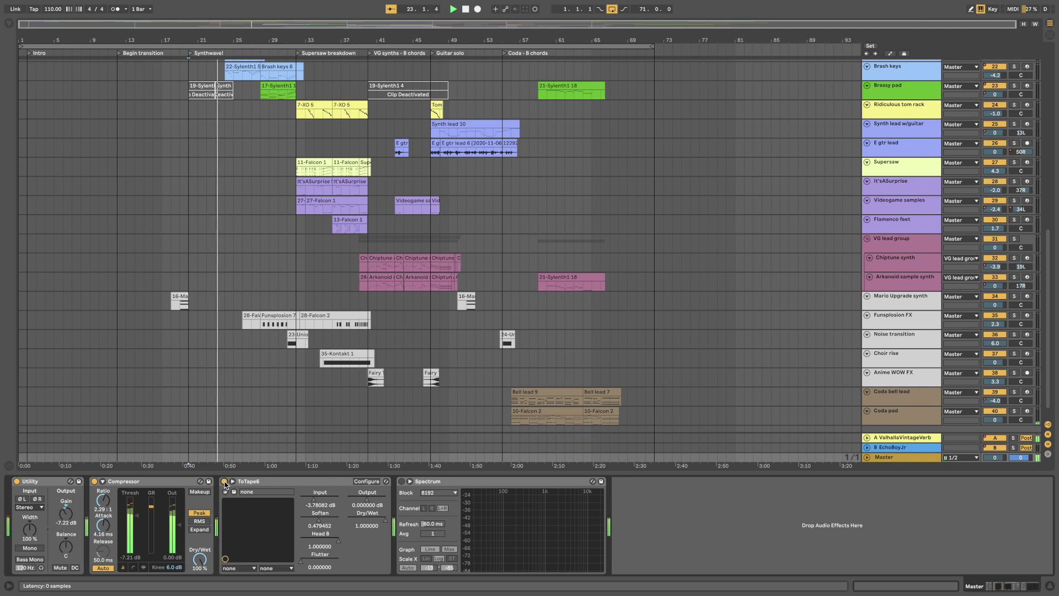
key("space")
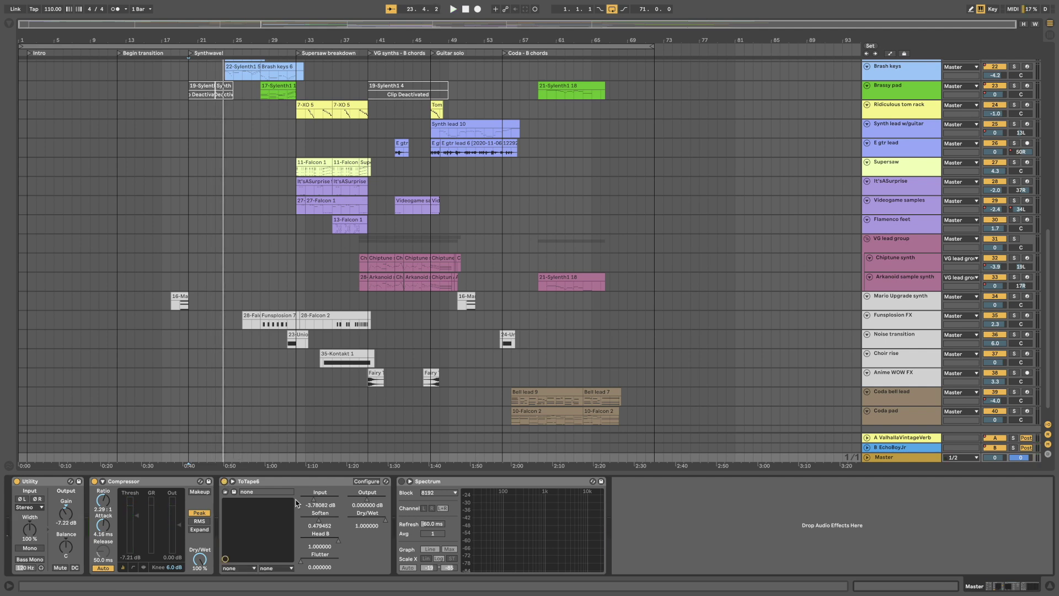